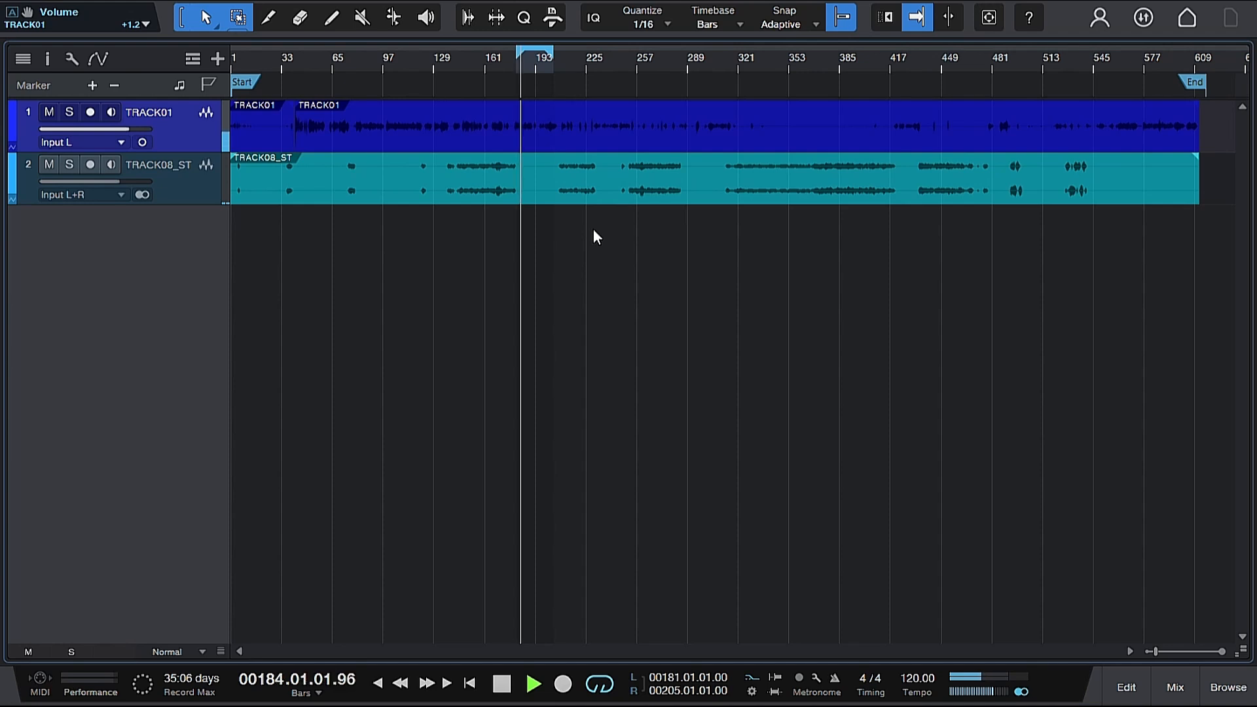
Step: Stop playback, normalize the TRACK01 audio event, then undo the normalization
{"action": "key", "text": "space"}
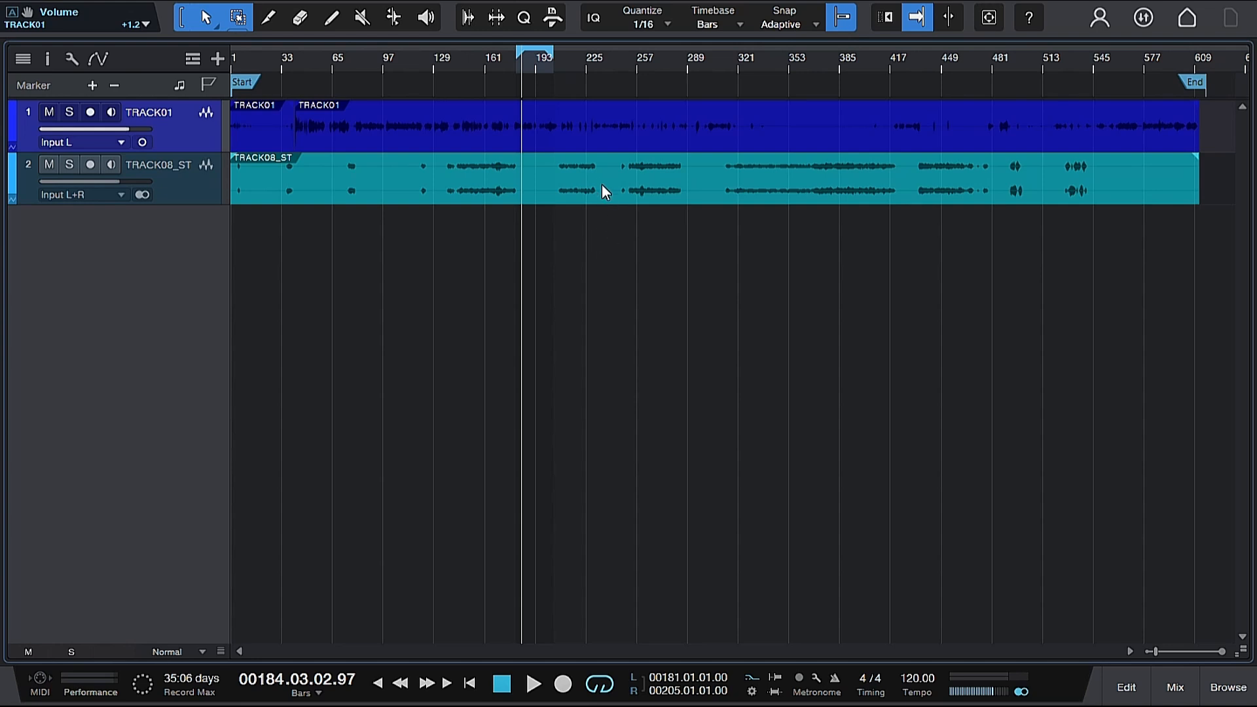
{"action": "right_click", "coordinate": [532, 138]}
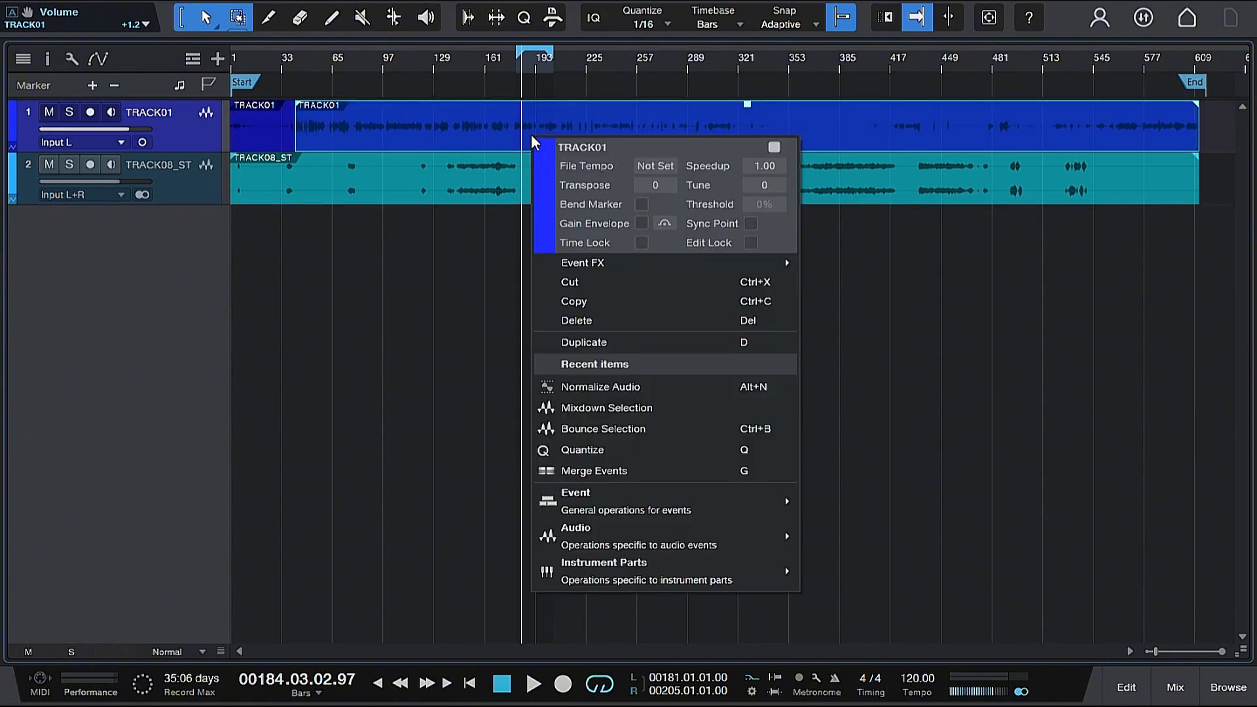
{"action": "left_click", "coordinate": [597, 388]}
{"action": "left_click", "coordinate": [48, 1]}
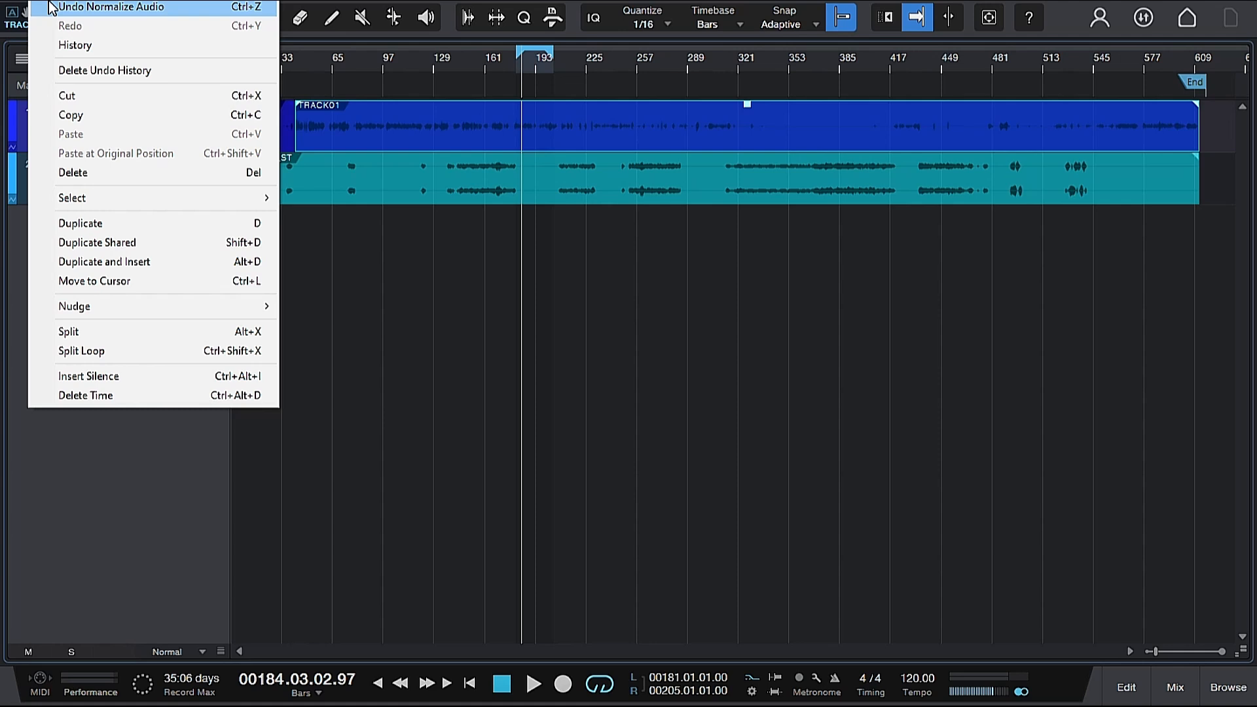
{"action": "left_click", "coordinate": [49, 8]}
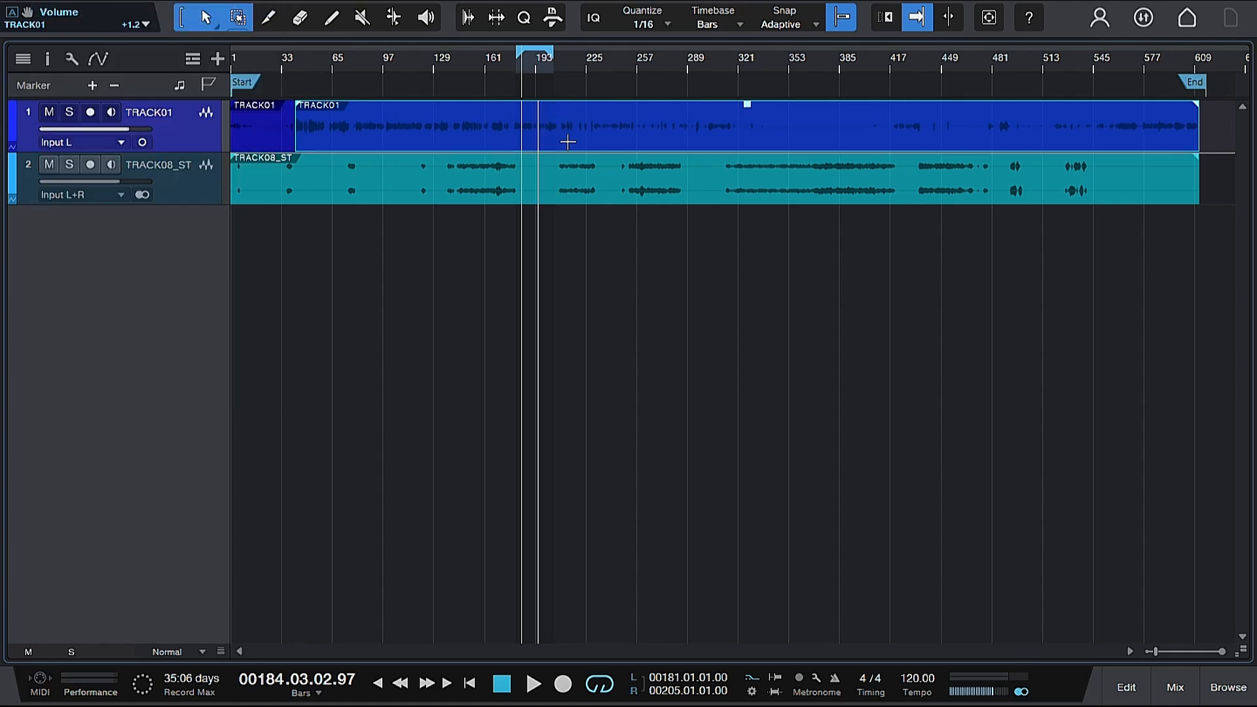
Step: Open the mixer and collapse its instruments and channel list side panels
{"action": "left_click", "coordinate": [1175, 687]}
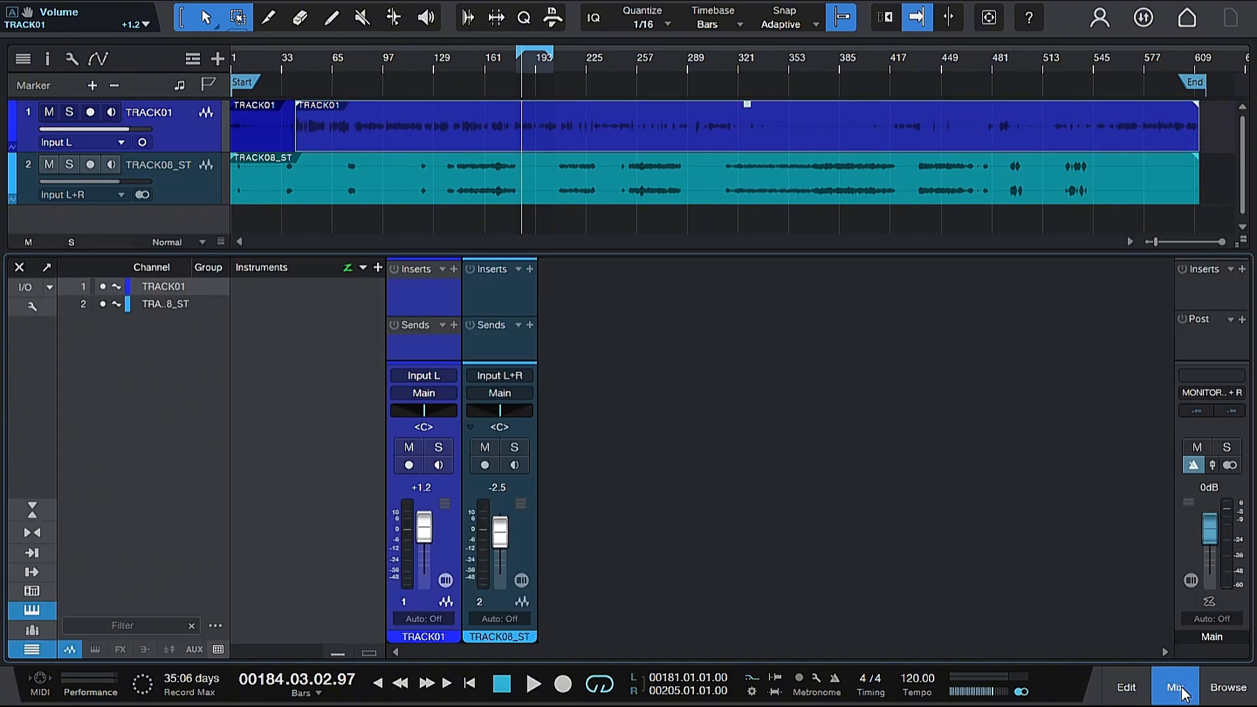
{"action": "left_click", "coordinate": [31, 610]}
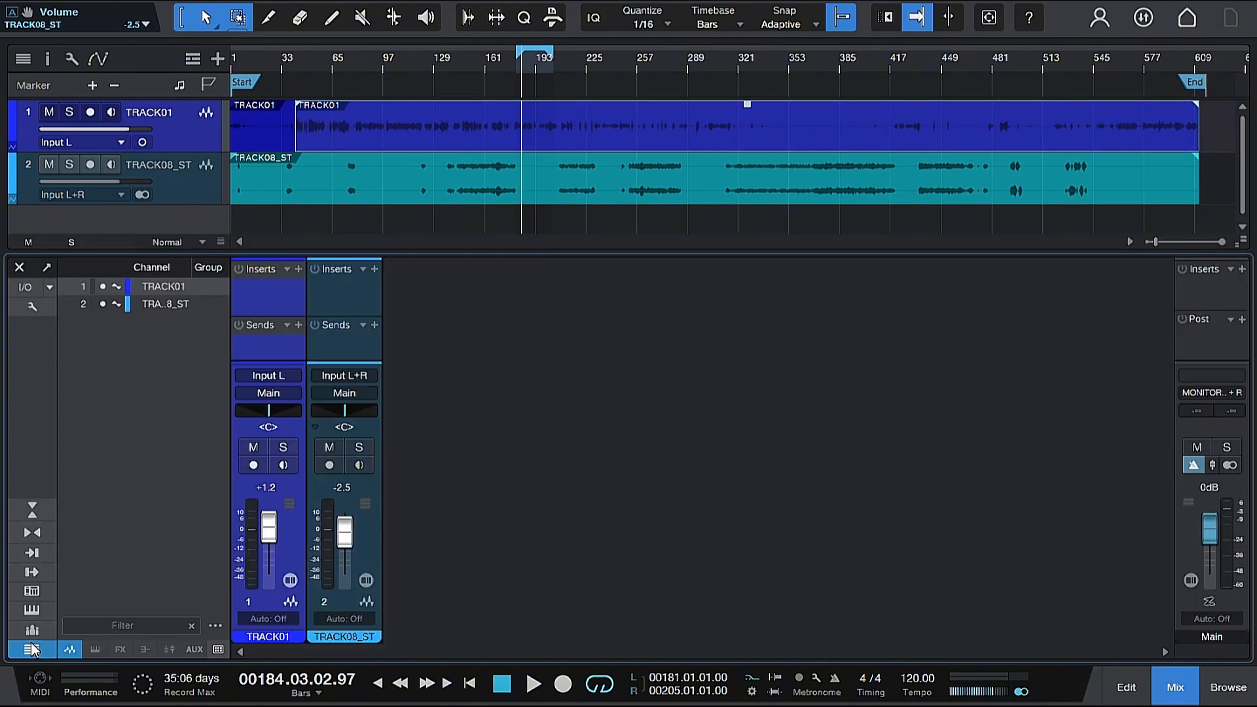
{"action": "left_click", "coordinate": [32, 650]}
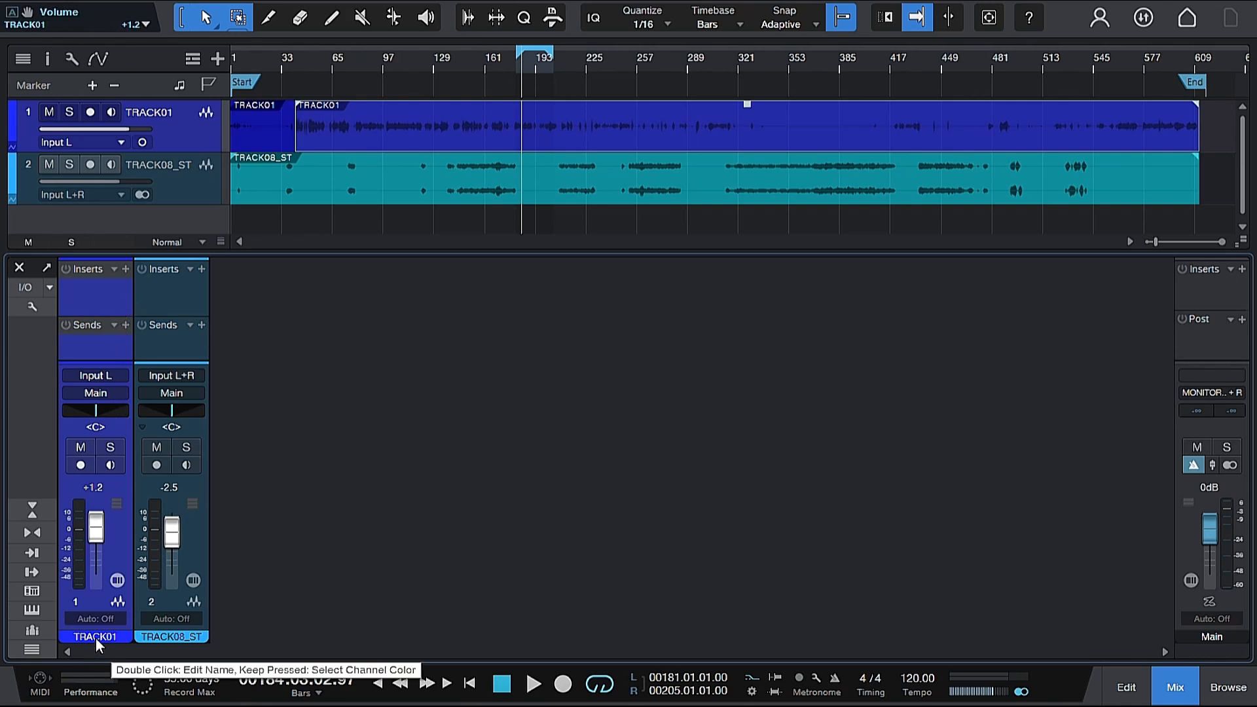
Step: Insert the Channel Strip effect on TRACK01
{"action": "left_click", "coordinate": [125, 269]}
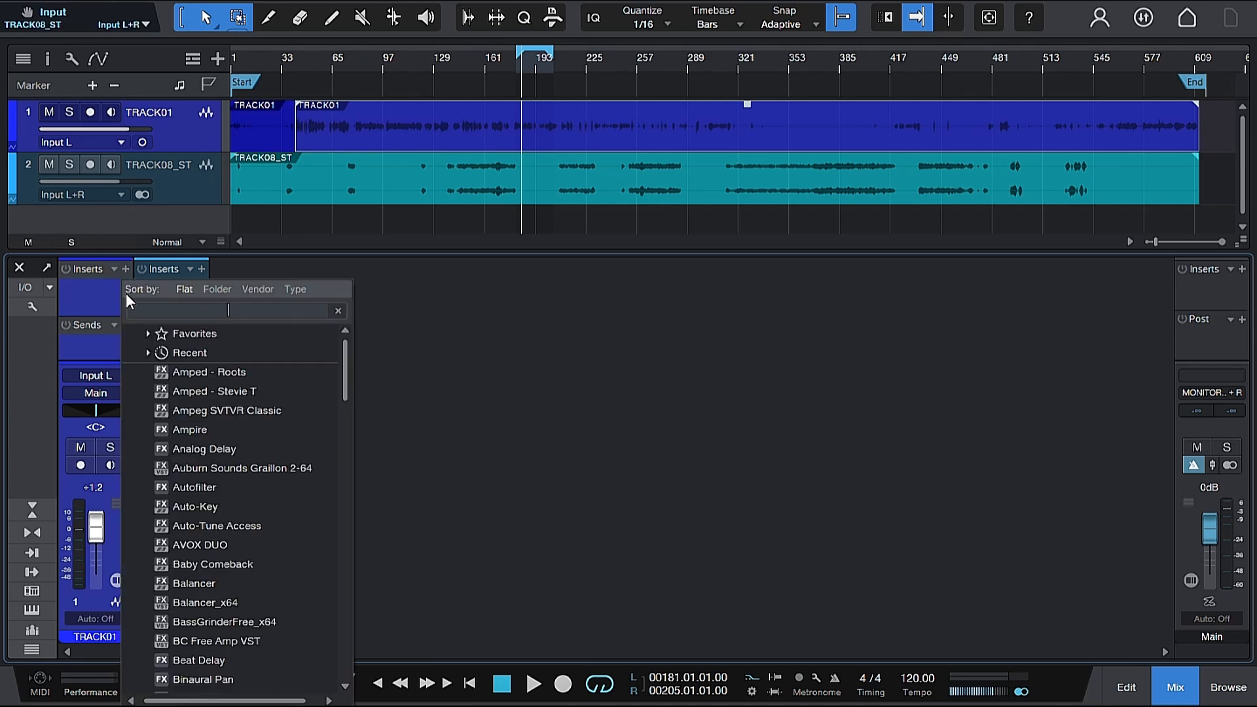
{"action": "left_click_drag", "start_coordinate": [348, 362], "coordinate": [348, 416]}
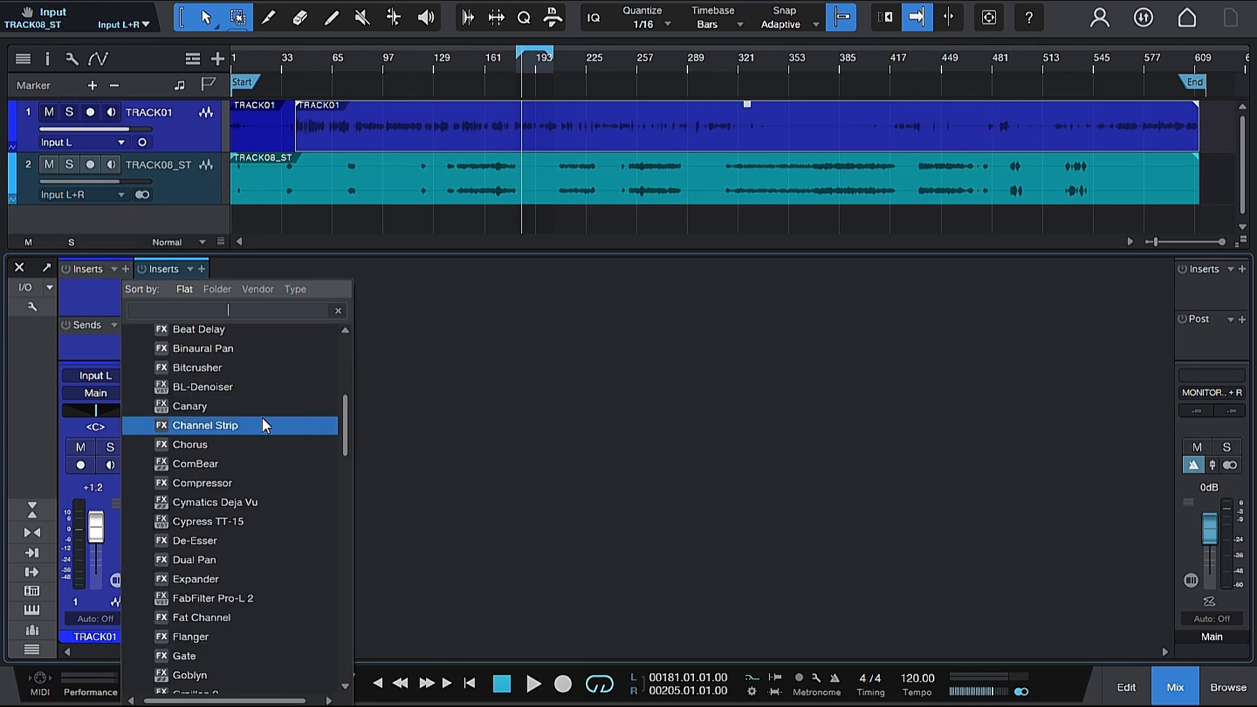
{"action": "left_click", "coordinate": [234, 425]}
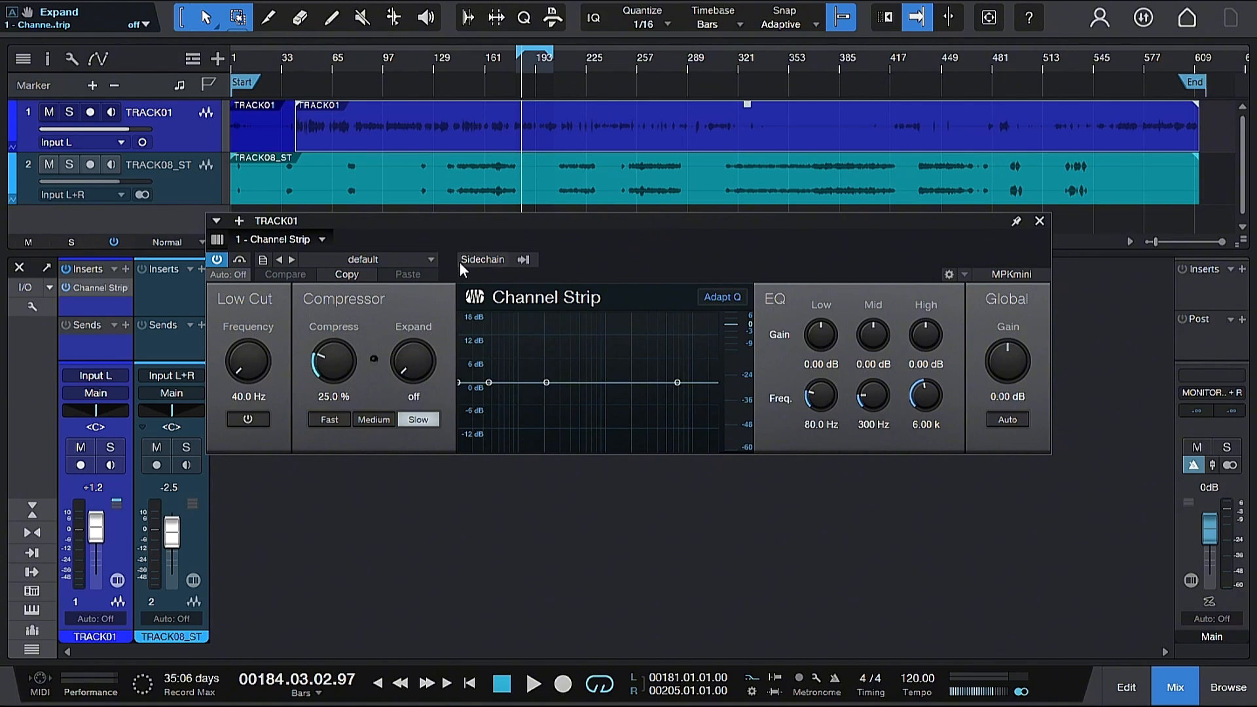
Step: Start playback and audition the Channel Strip's Vocals presets, loading Male Vocal 1
{"action": "left_click", "coordinate": [417, 261]}
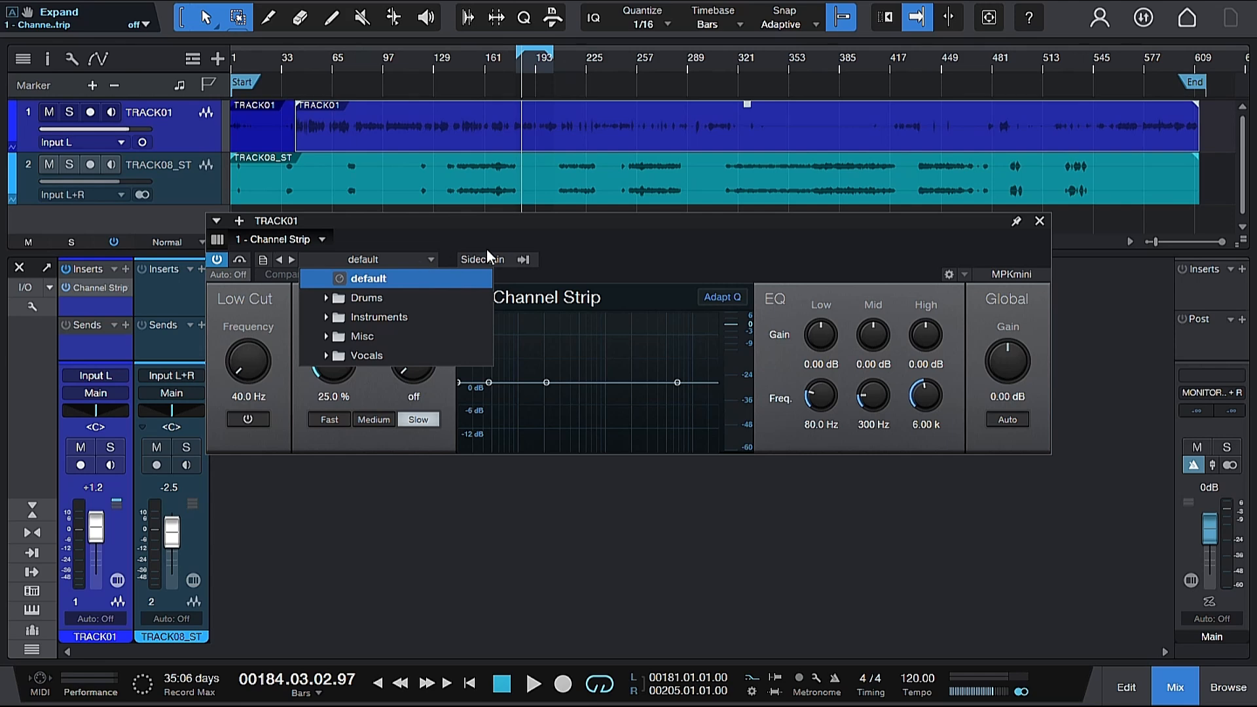
{"action": "left_click", "coordinate": [656, 247]}
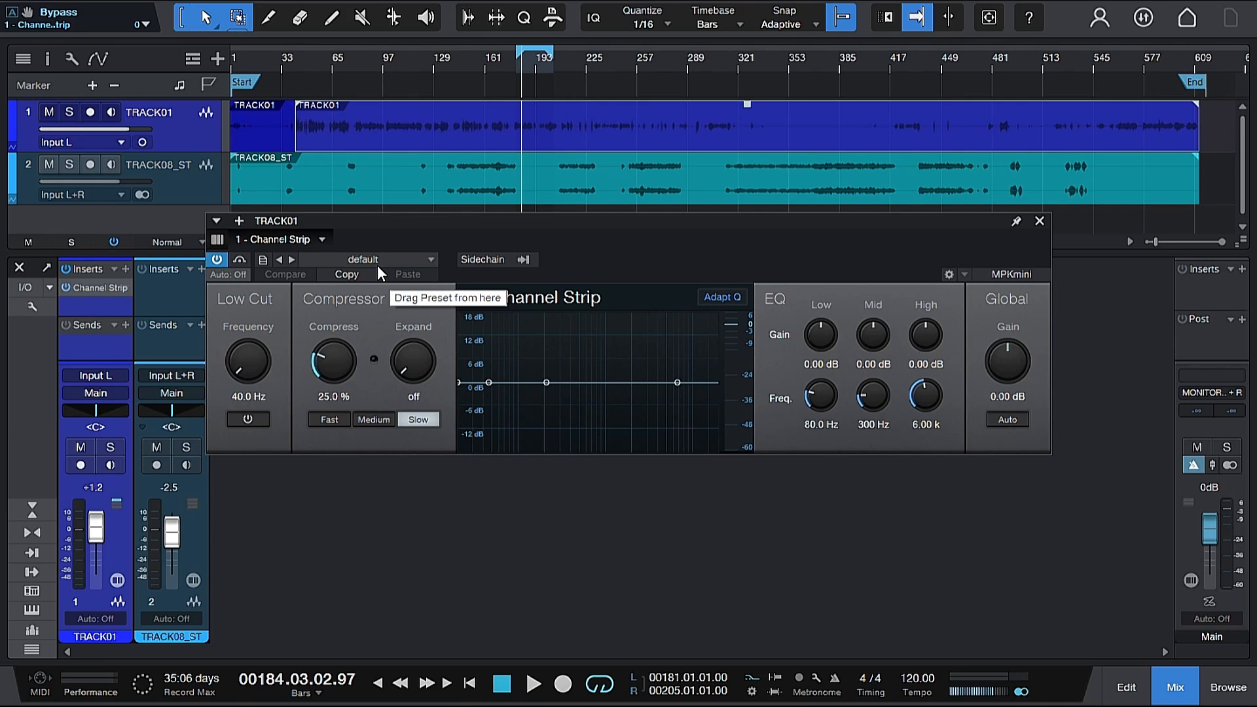
{"action": "key", "text": "space"}
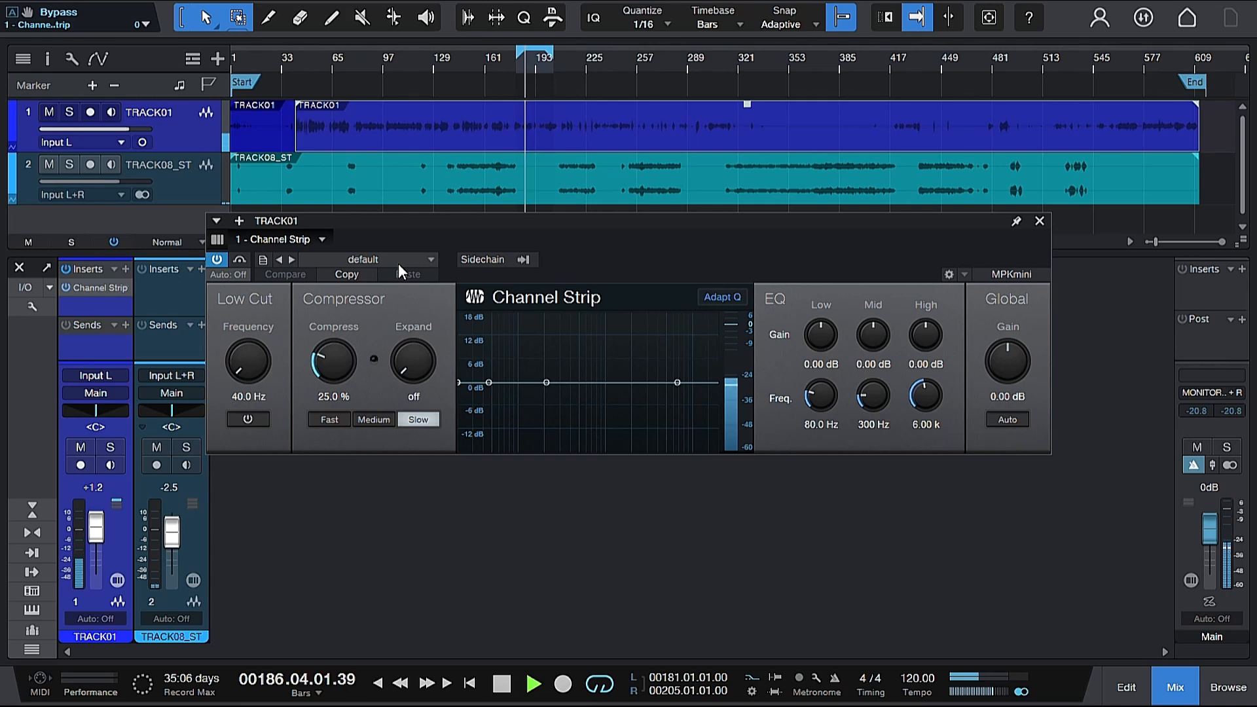
{"action": "left_click", "coordinate": [398, 264]}
{"action": "left_click", "coordinate": [378, 354]}
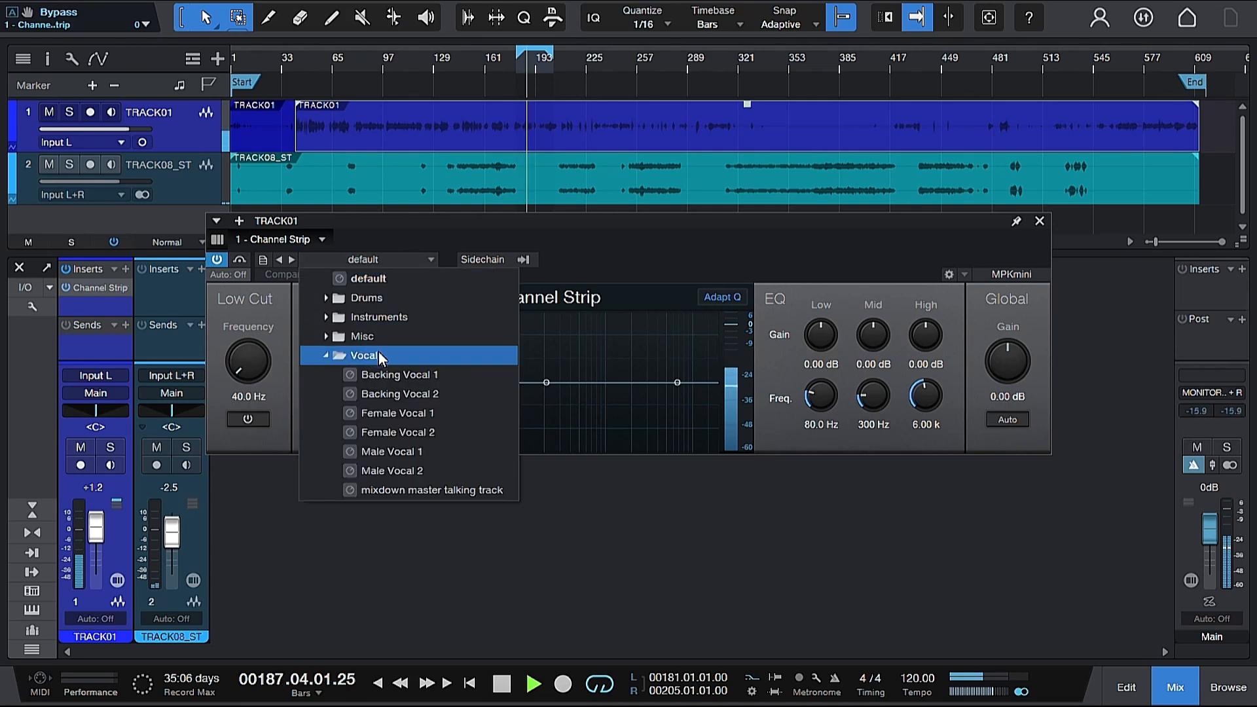
{"action": "left_click", "coordinate": [390, 451]}
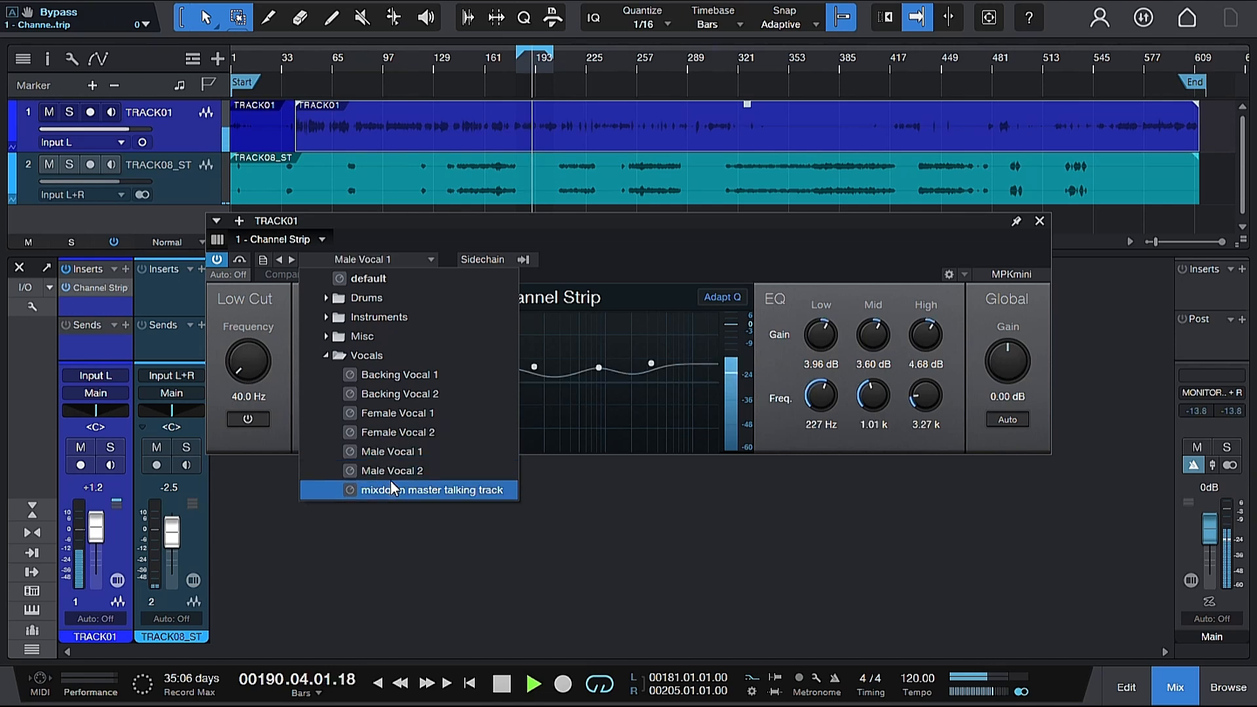
{"action": "left_click", "coordinate": [391, 471]}
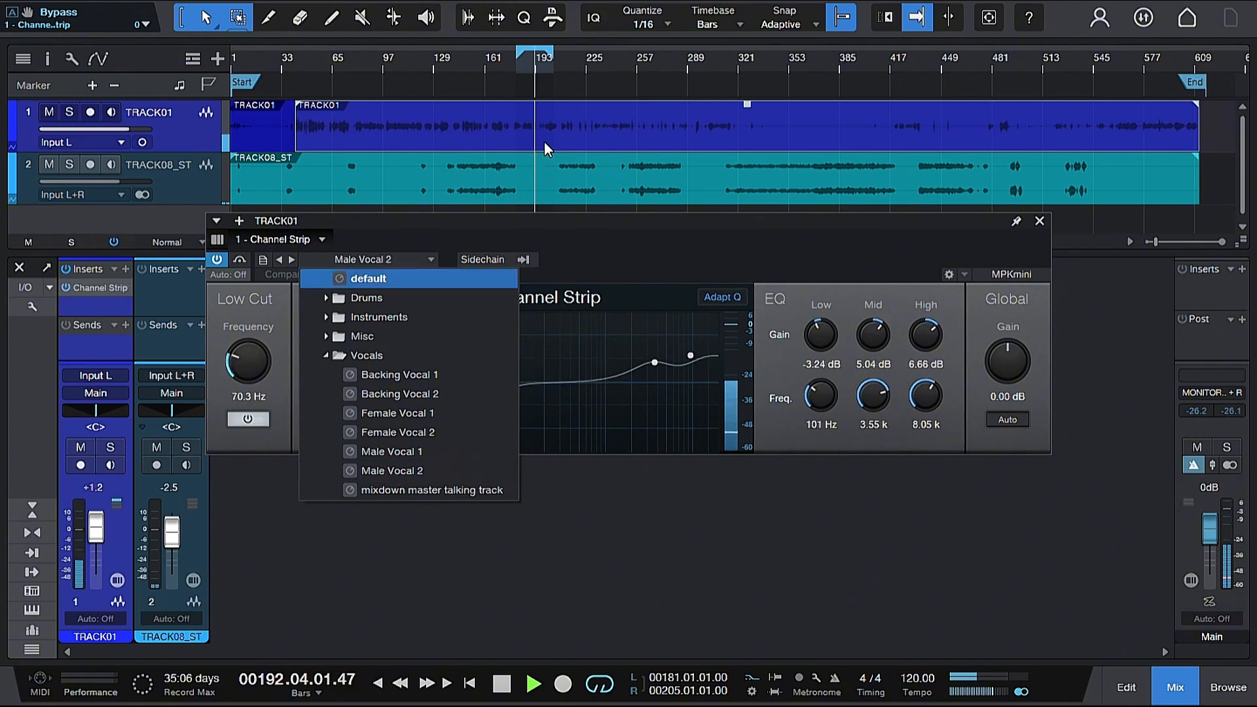
{"action": "left_click", "coordinate": [424, 453]}
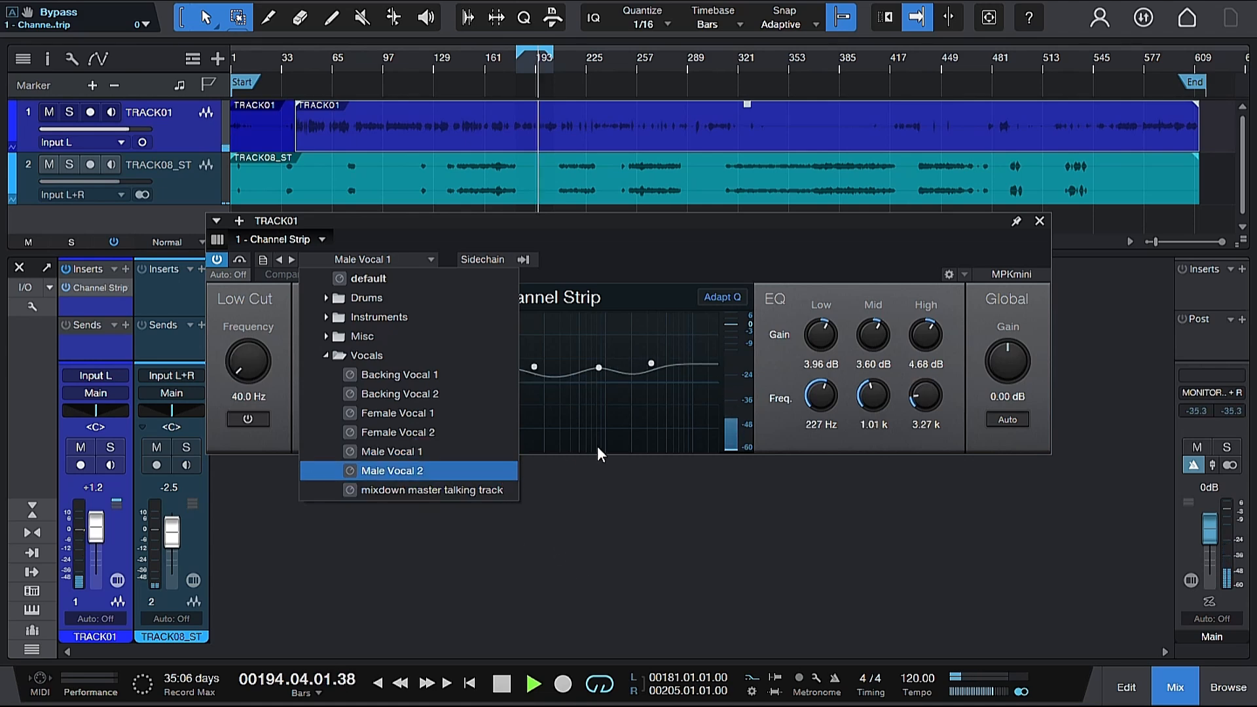
{"action": "left_click", "coordinate": [617, 442]}
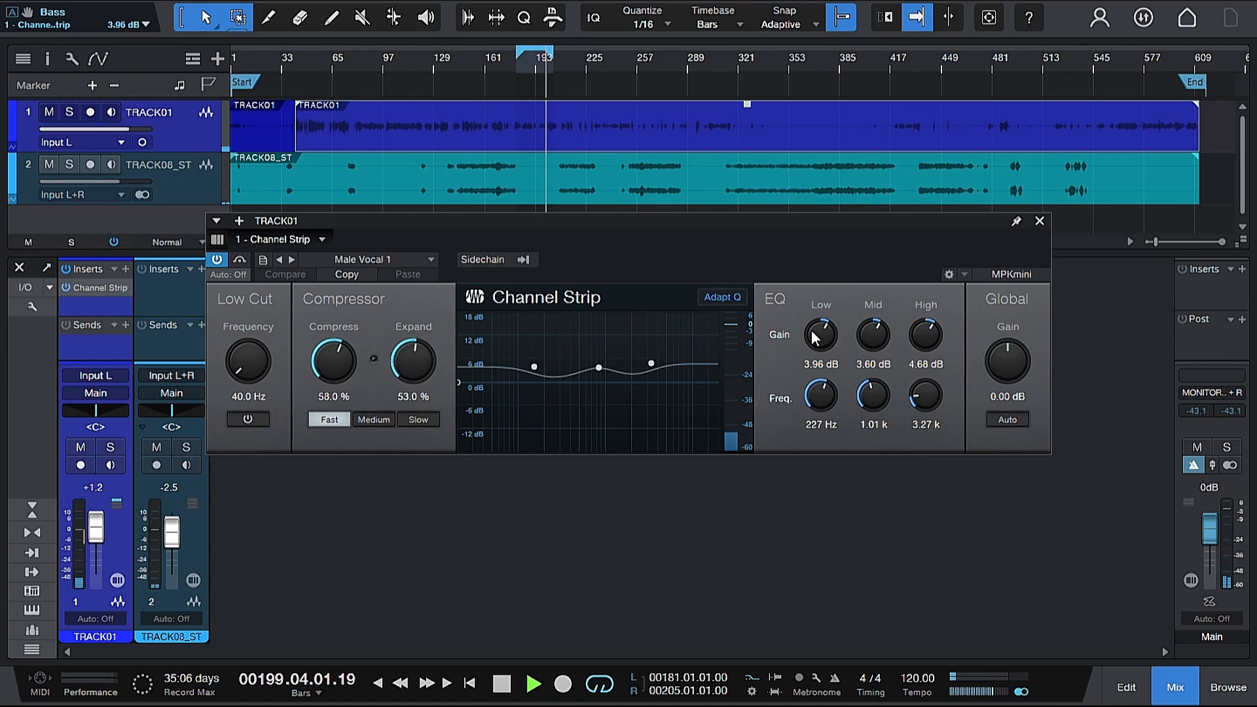
Step: Tune the EQ low band to 234 Hz with 0.36 dB gain
{"action": "scroll", "coordinate": [813, 330], "scroll_direction": "down", "scroll_amount": 1}
{"action": "scroll", "coordinate": [815, 337], "scroll_direction": "down", "scroll_amount": 1}
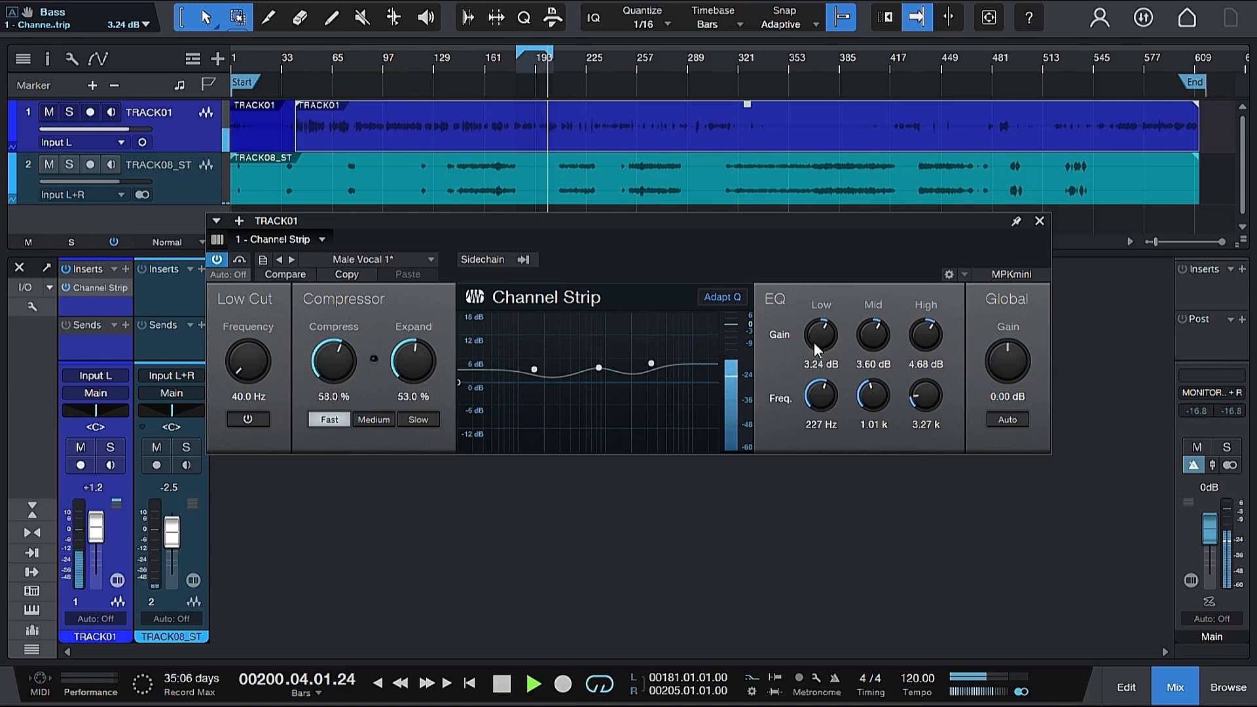
{"action": "scroll", "coordinate": [823, 399], "scroll_direction": "down", "scroll_amount": 1}
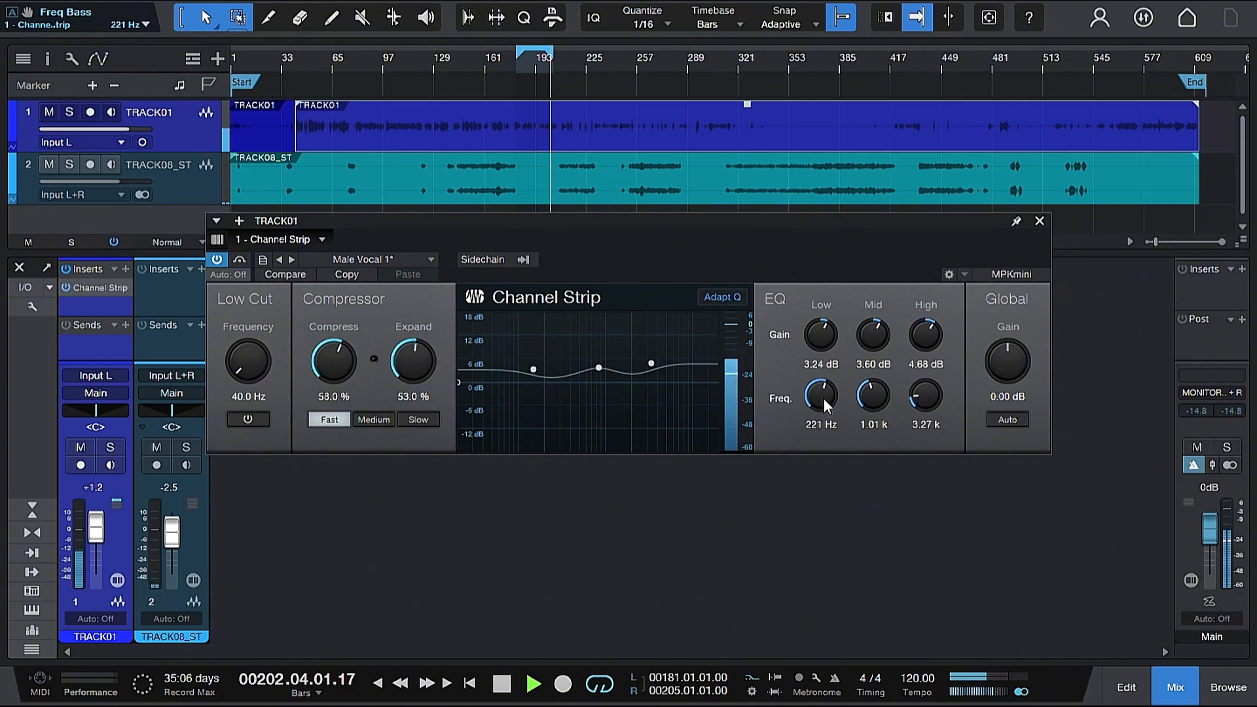
{"action": "scroll", "coordinate": [824, 398], "scroll_direction": "up", "scroll_amount": 2}
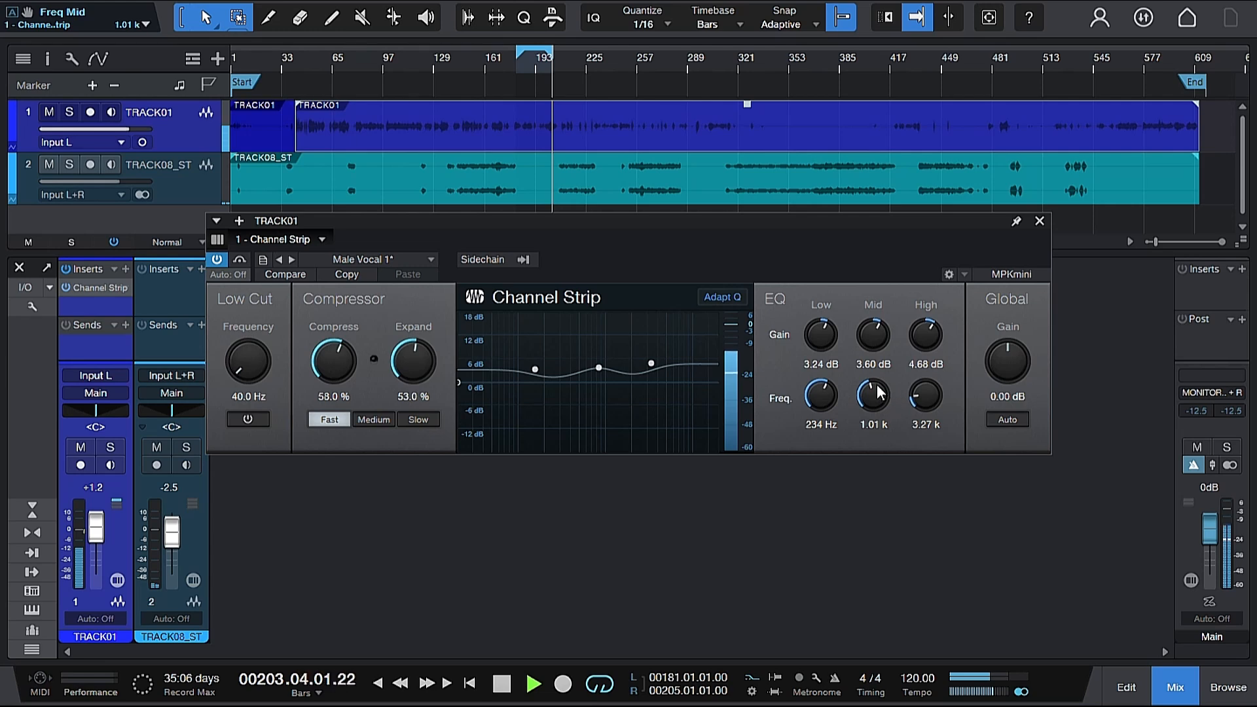
{"action": "scroll", "coordinate": [864, 339], "scroll_direction": "up", "scroll_amount": 1}
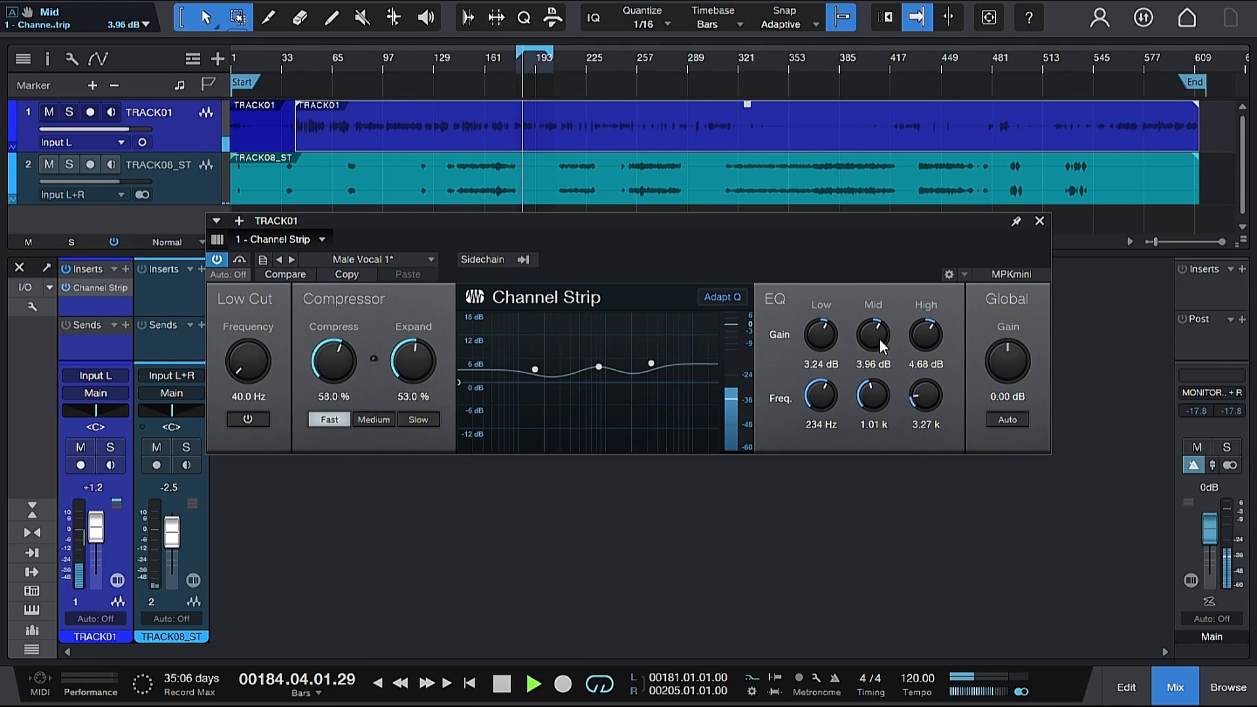
{"action": "scroll", "coordinate": [821, 341], "scroll_direction": "down", "scroll_amount": 3}
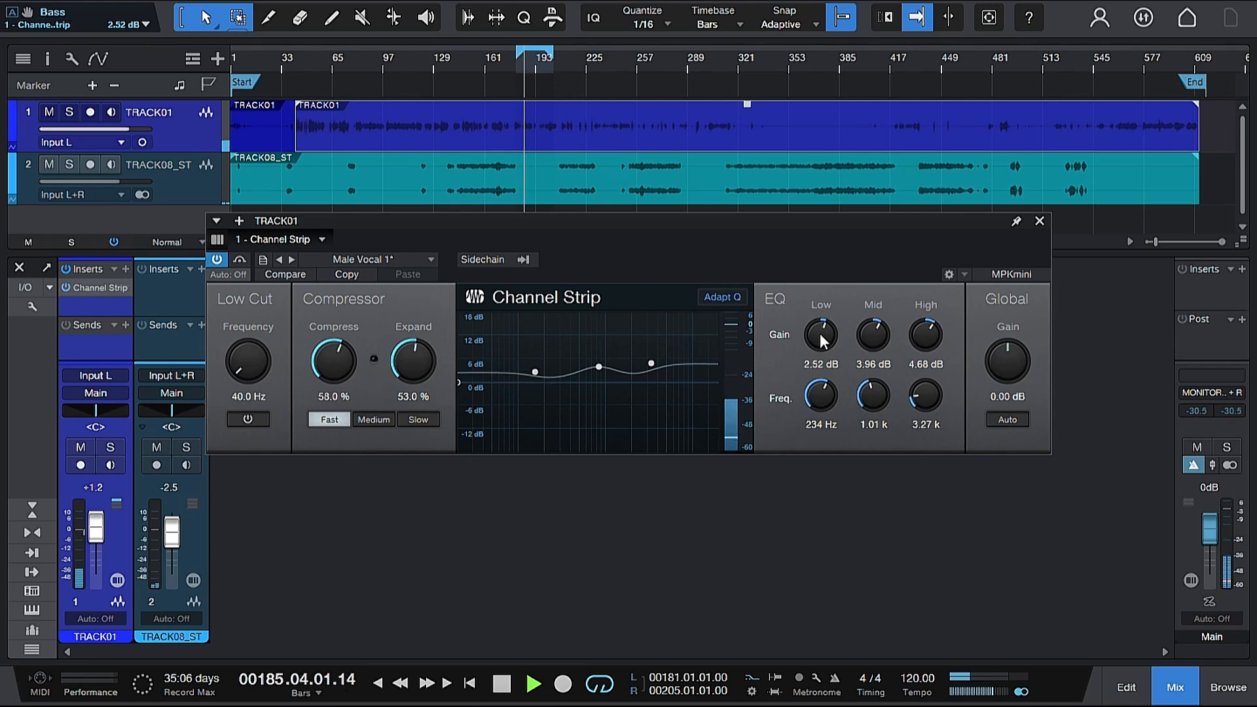
{"action": "scroll", "coordinate": [823, 340], "scroll_direction": "down", "scroll_amount": 4}
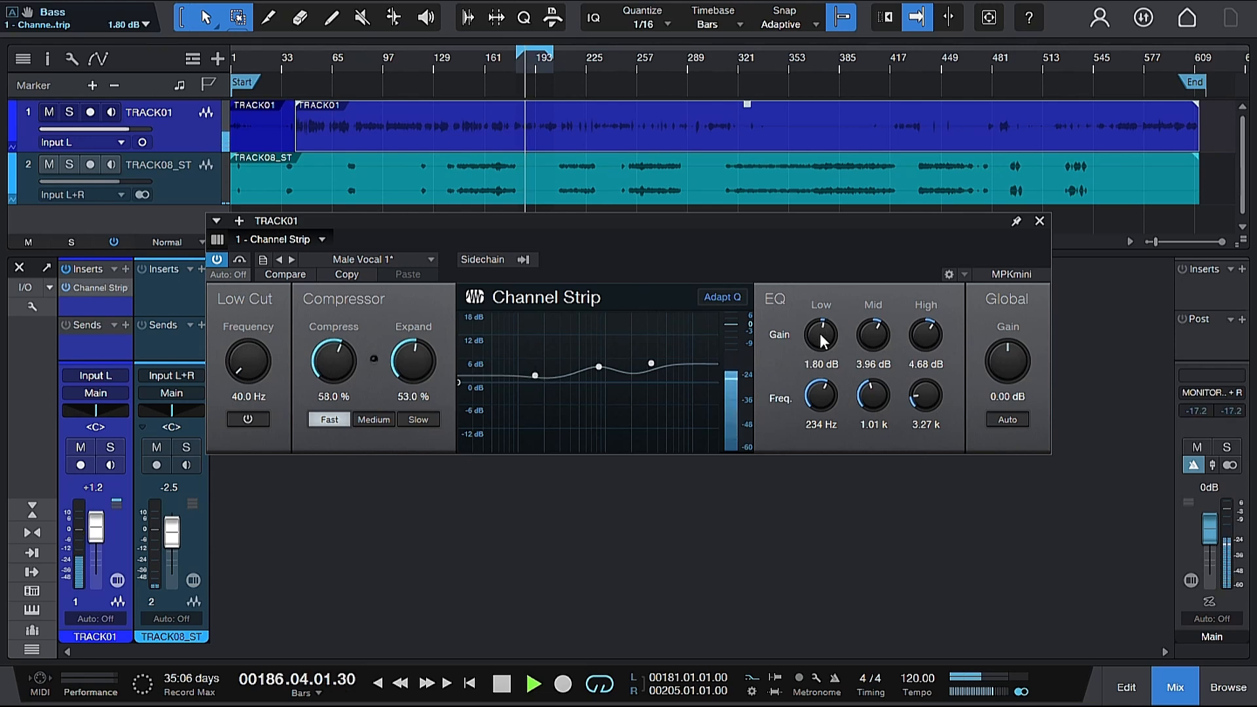
{"action": "scroll", "coordinate": [823, 340], "scroll_direction": "down", "scroll_amount": 1}
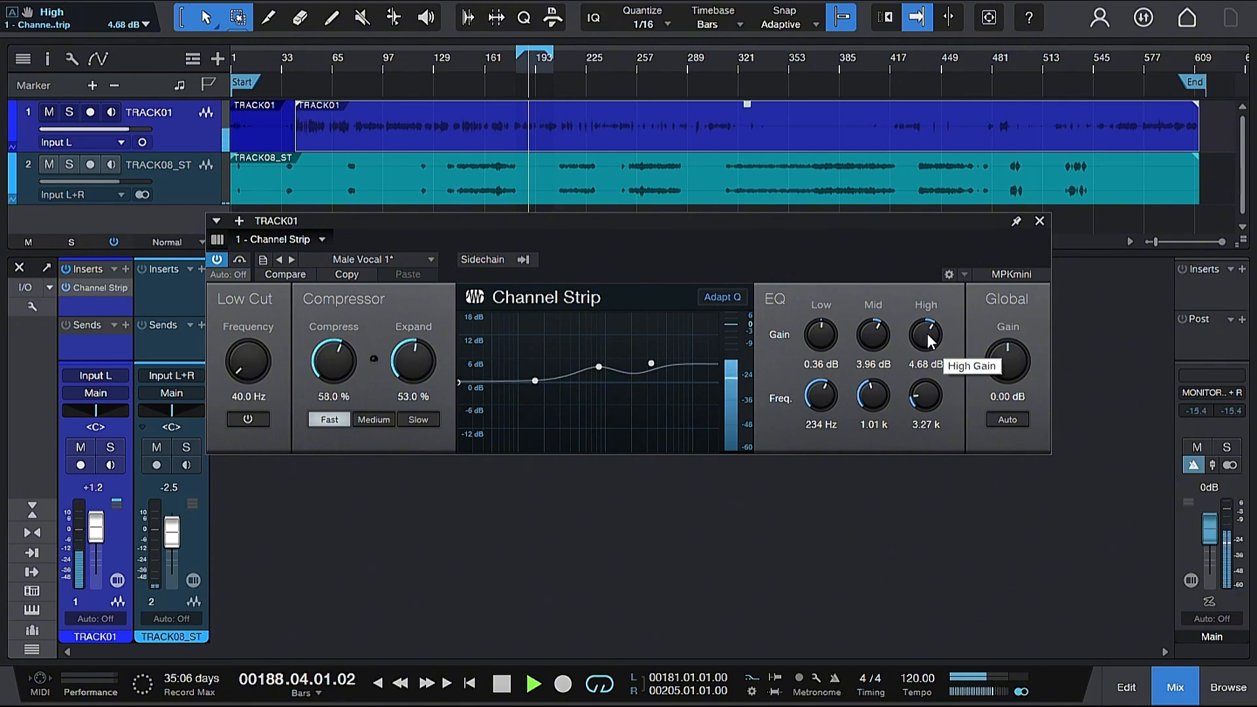
Step: Set the EQ mid gain to 3.60 dB and high gain to 5.40 dB, then stop playback
{"action": "scroll", "coordinate": [874, 337], "scroll_direction": "down", "scroll_amount": 1}
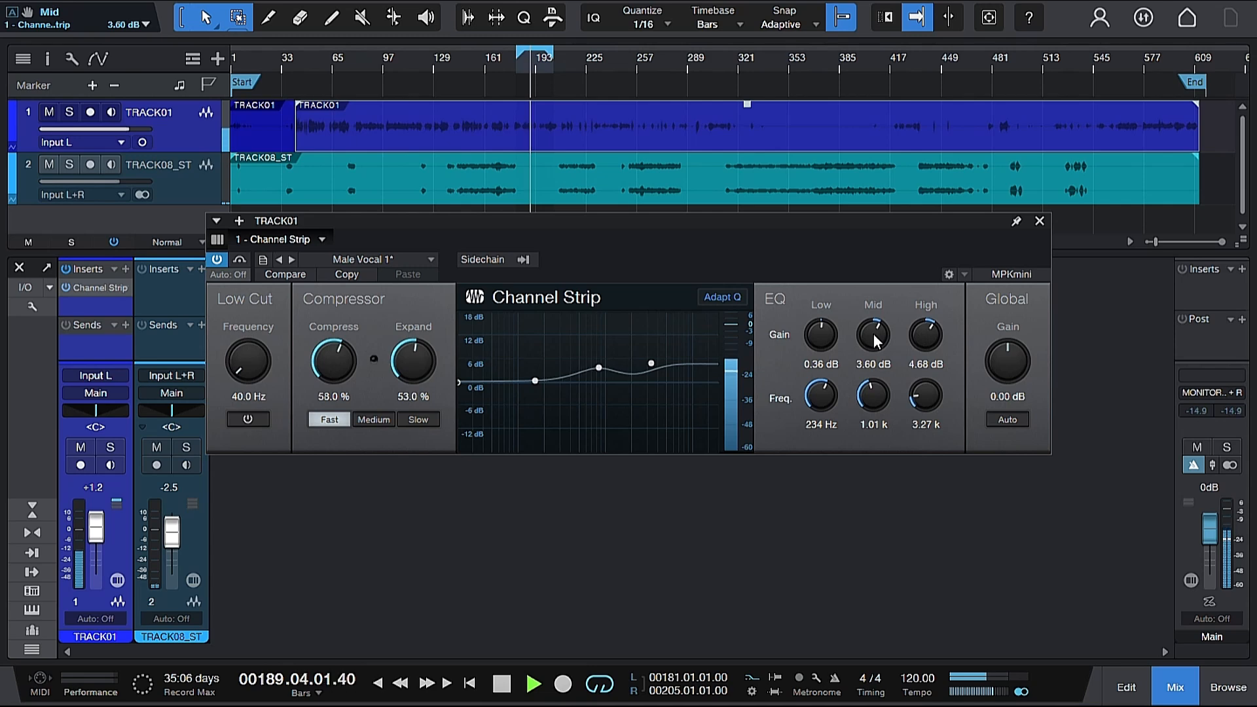
{"action": "scroll", "coordinate": [925, 340], "scroll_direction": "up", "scroll_amount": 1}
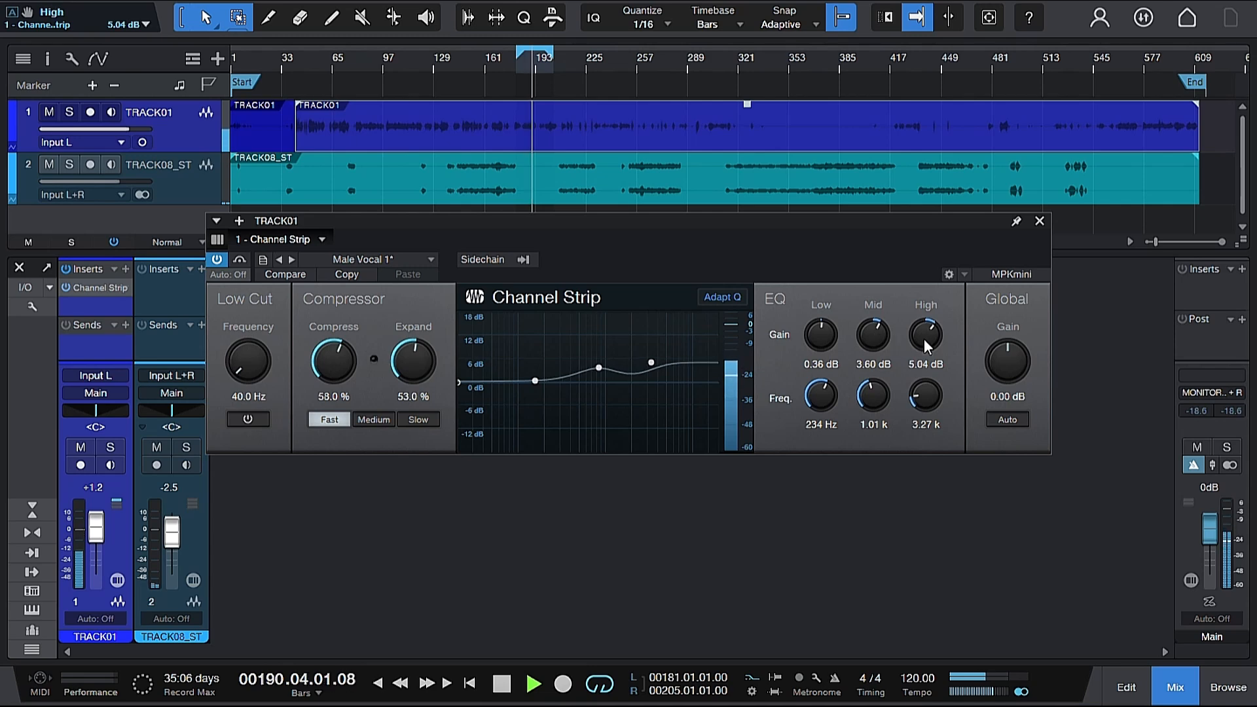
{"action": "scroll", "coordinate": [925, 339], "scroll_direction": "up", "scroll_amount": 1}
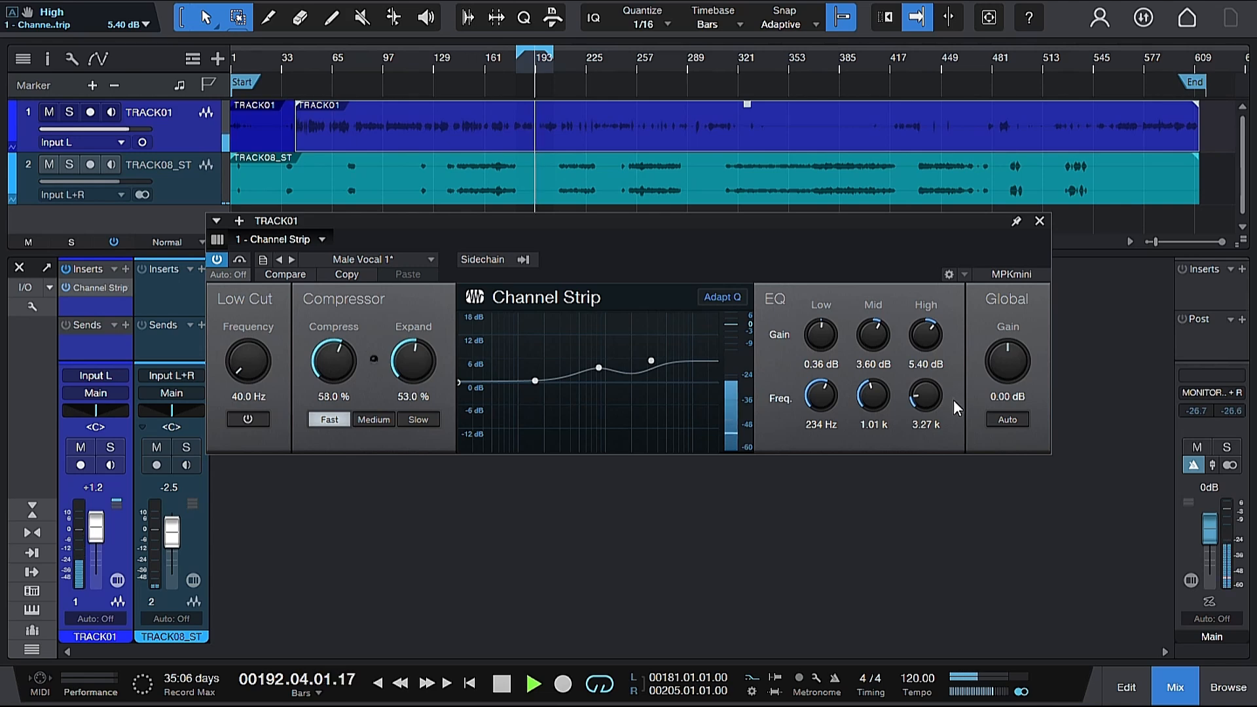
{"action": "key", "text": "space"}
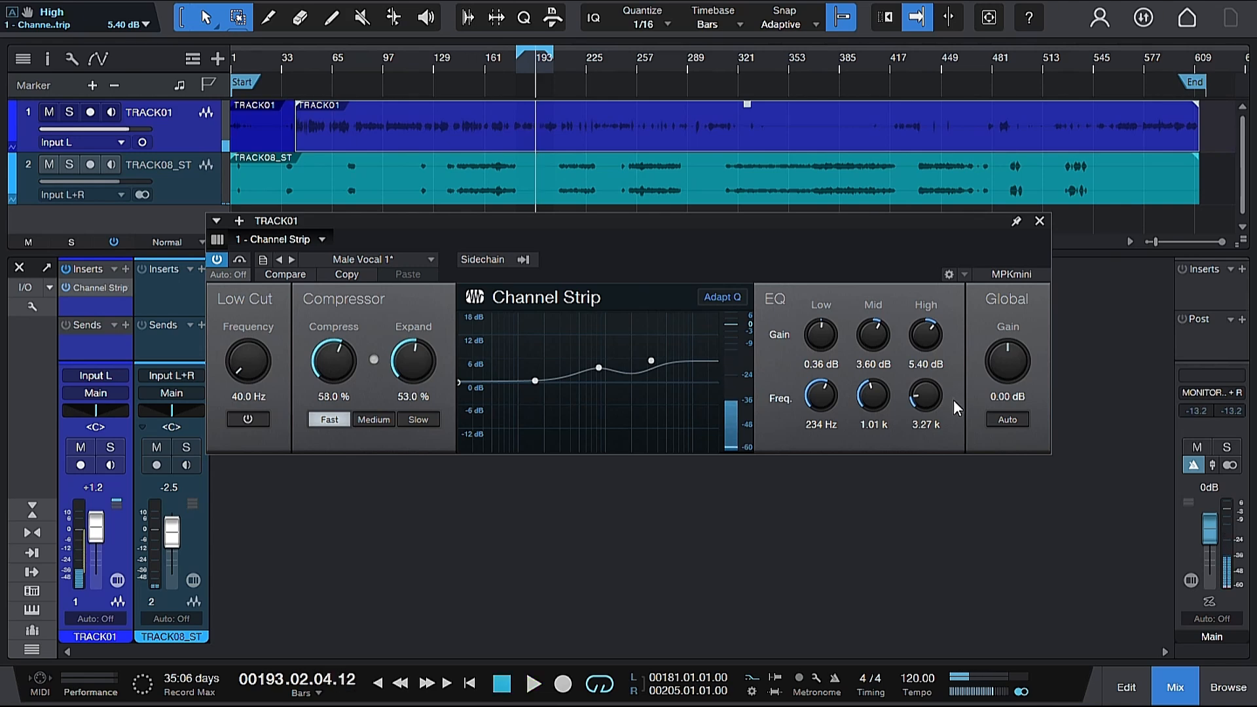
Step: Close the Channel Strip editor and insert the Gate effect on TRACK01's next insert slot
{"action": "left_click", "coordinate": [1040, 220]}
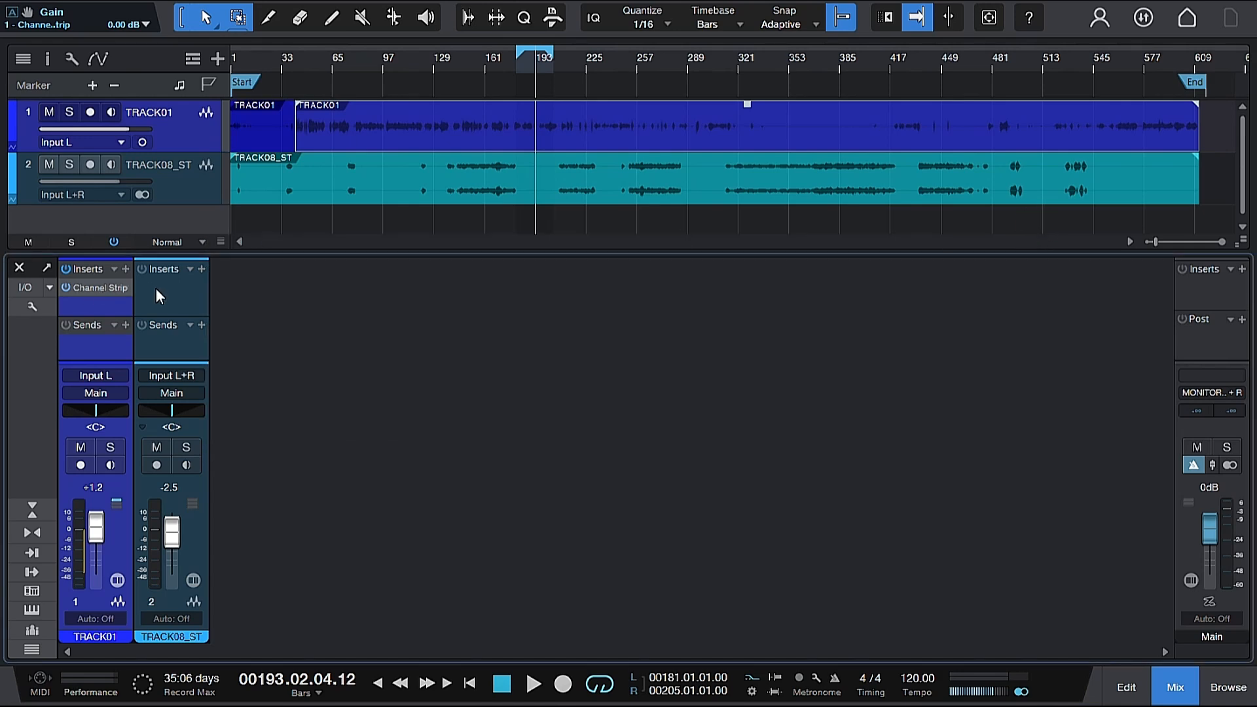
{"action": "left_click", "coordinate": [125, 268]}
{"action": "scroll", "coordinate": [233, 419], "scroll_direction": "down", "scroll_amount": 3}
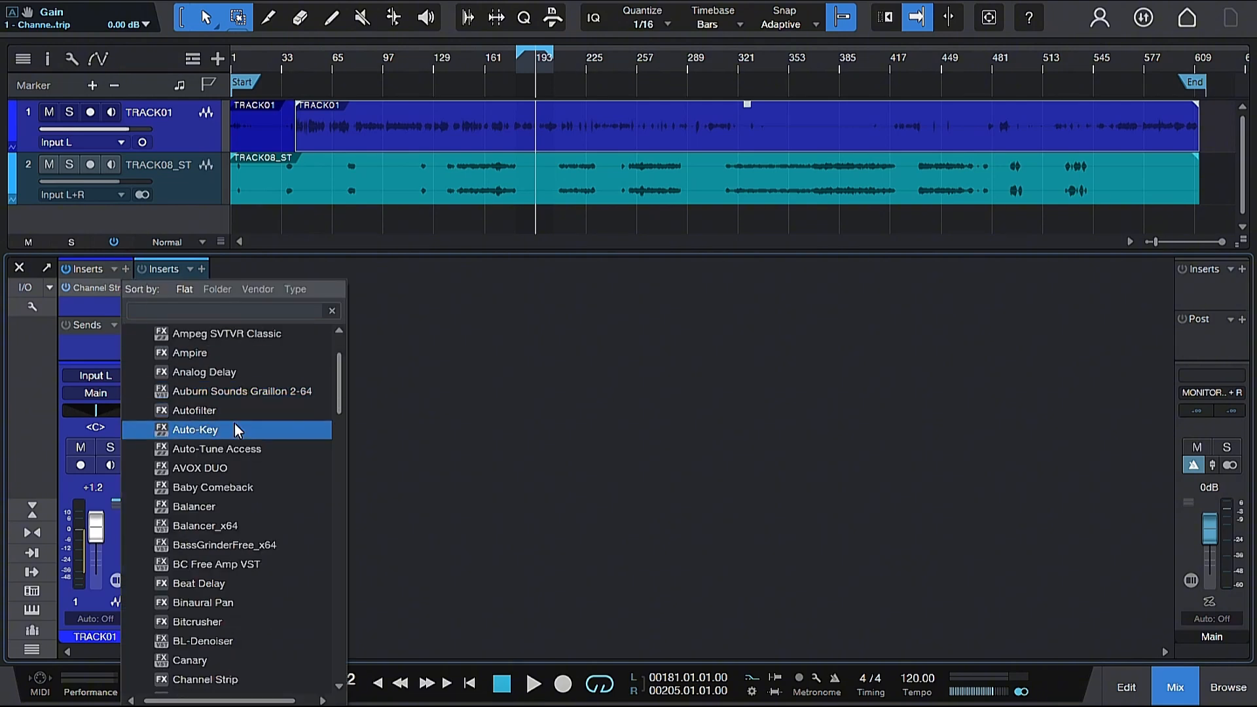
{"action": "scroll", "coordinate": [235, 426], "scroll_direction": "down", "scroll_amount": 5}
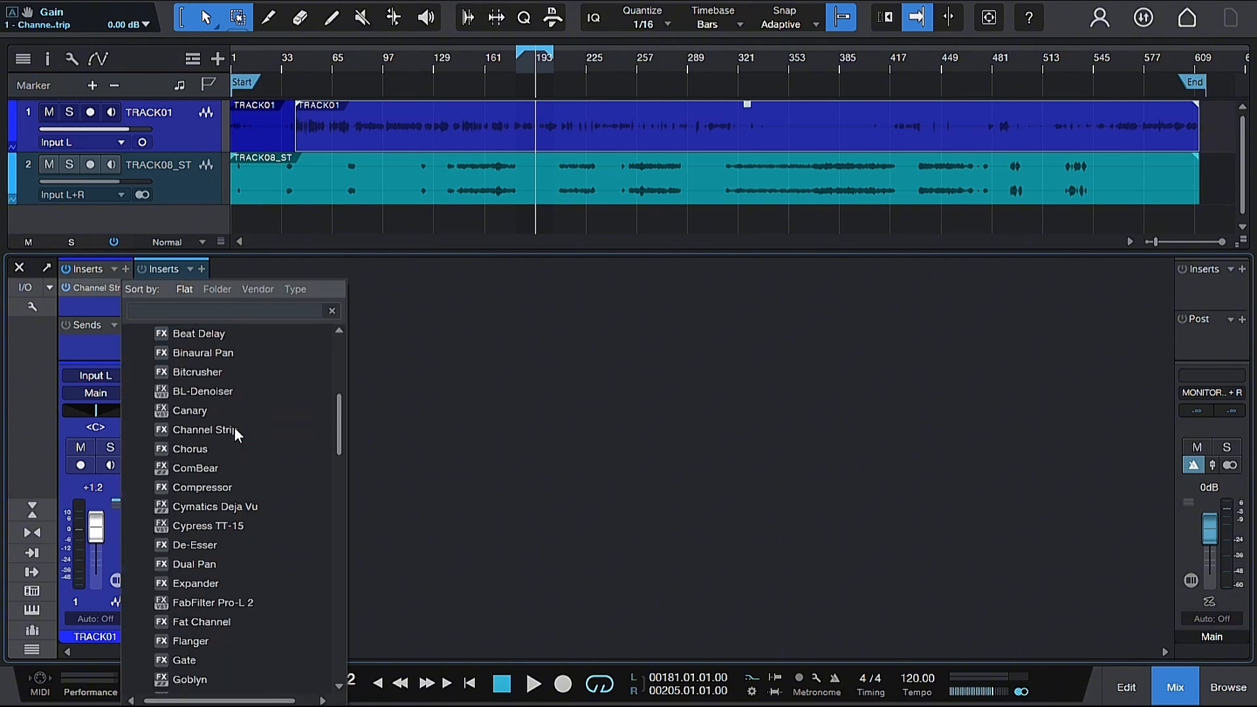
{"action": "scroll", "coordinate": [234, 427], "scroll_direction": "down", "scroll_amount": 2}
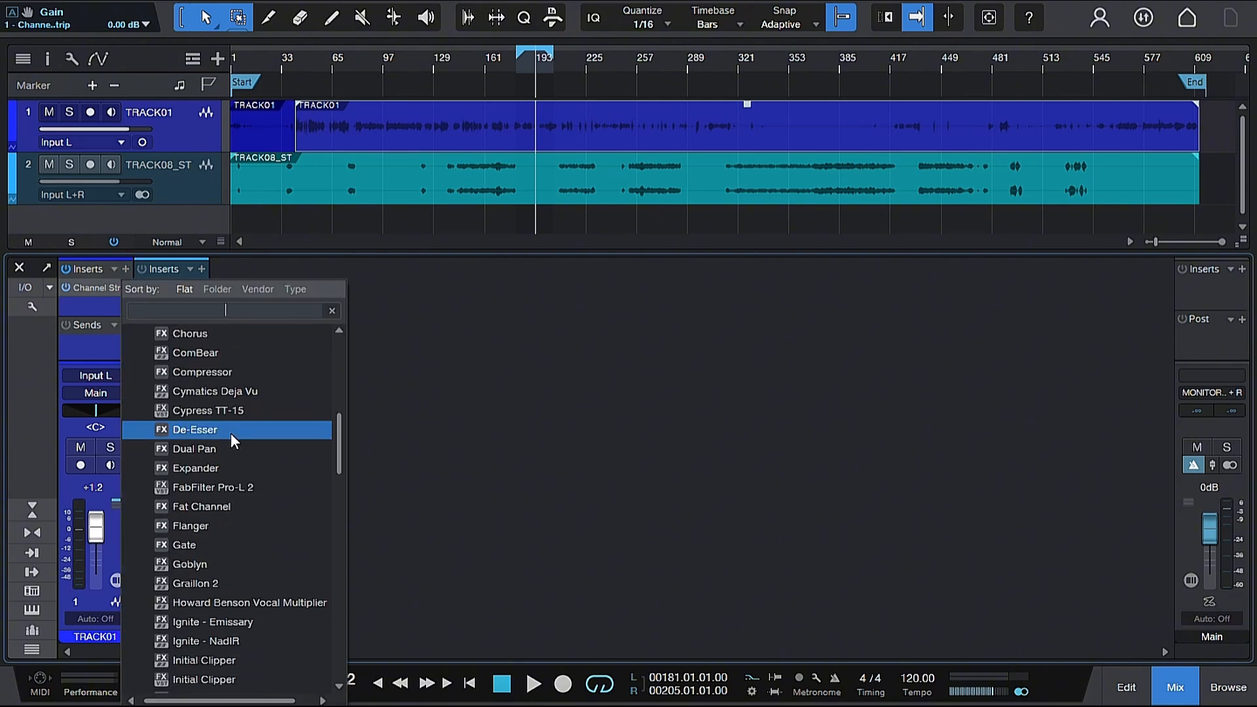
{"action": "left_click", "coordinate": [178, 556]}
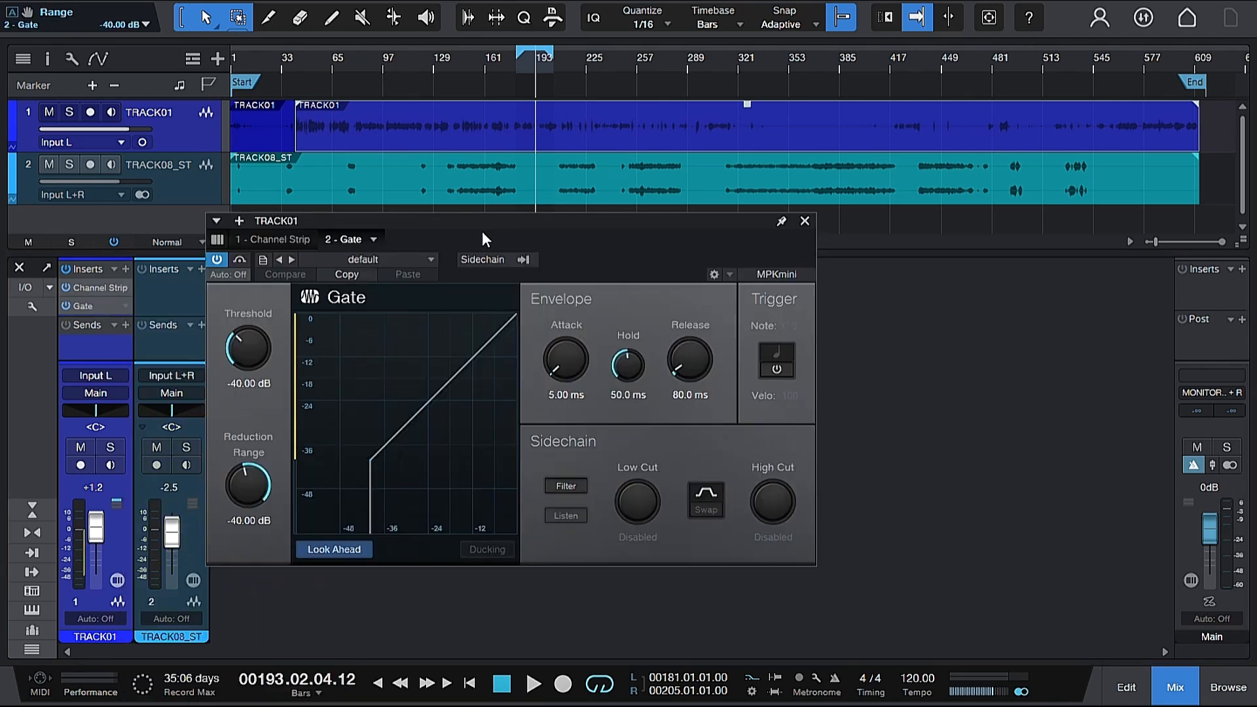
Step: Browse the Gate's preset folders, keeping default, and set the Attack to 10.0 ms
{"action": "left_click", "coordinate": [432, 259]}
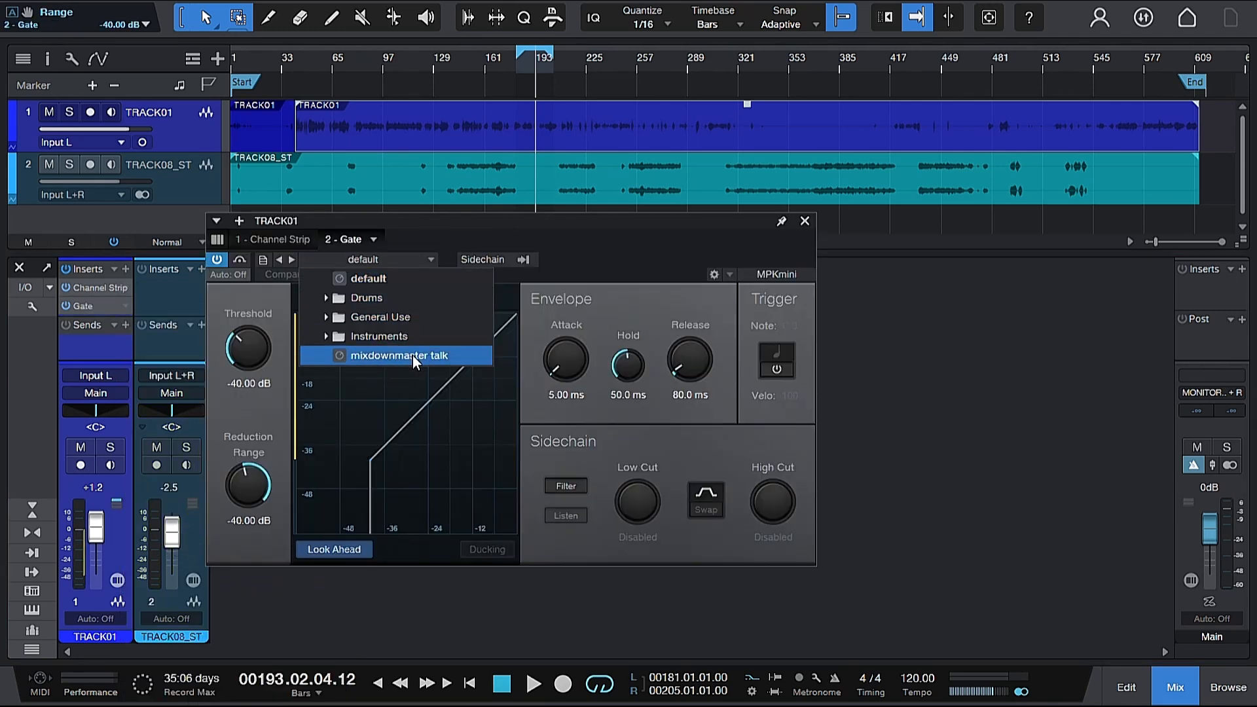
{"action": "left_click", "coordinate": [544, 316]}
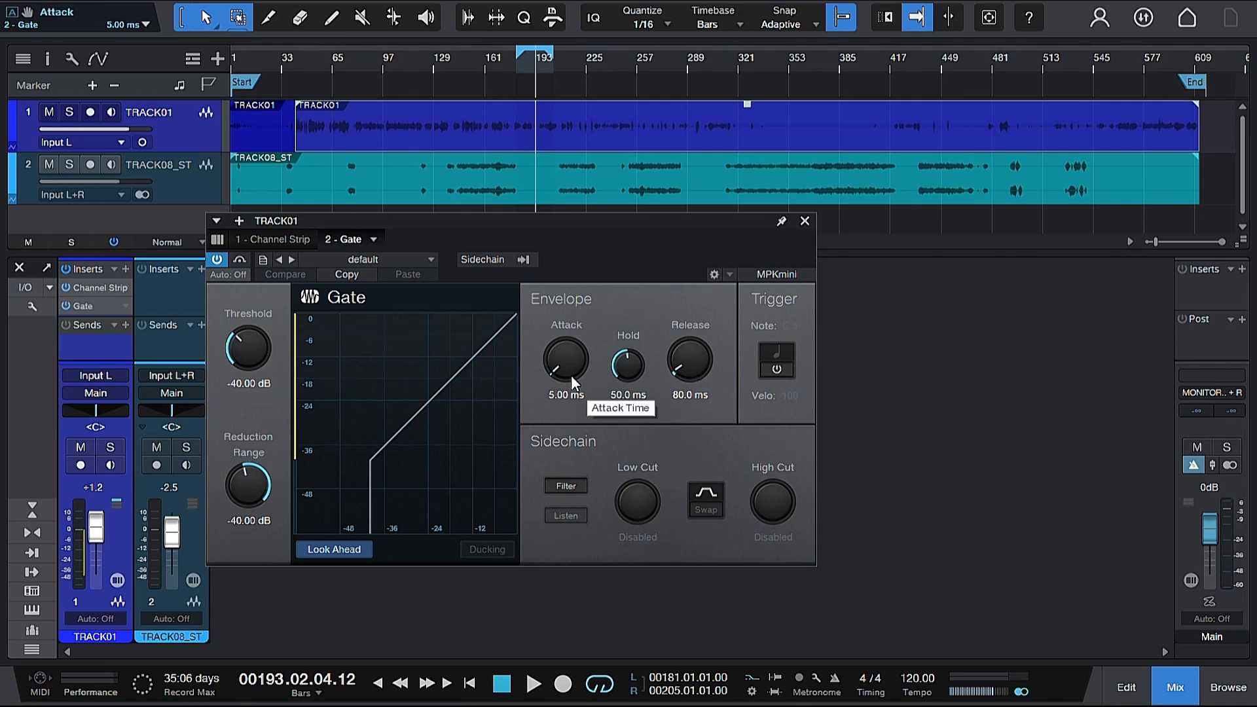
{"action": "left_click_drag", "start_coordinate": [549, 368], "coordinate": [557, 367]}
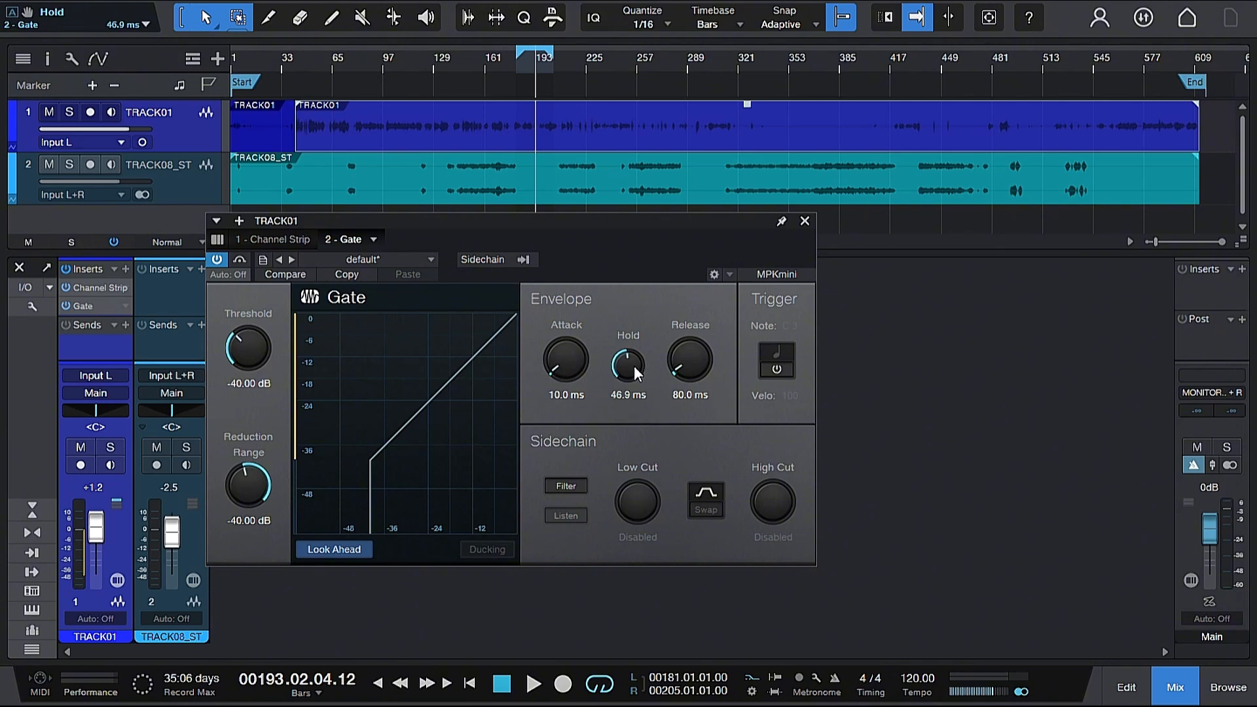
Step: Set the Gate's Hold time to 21.0 ms
{"action": "scroll", "coordinate": [634, 365], "scroll_direction": "down", "scroll_amount": 4}
{"action": "scroll", "coordinate": [634, 365], "scroll_direction": "down", "scroll_amount": 2}
{"action": "scroll", "coordinate": [634, 365], "scroll_direction": "down", "scroll_amount": 1}
{"action": "scroll", "coordinate": [634, 365], "scroll_direction": "up", "scroll_amount": 1}
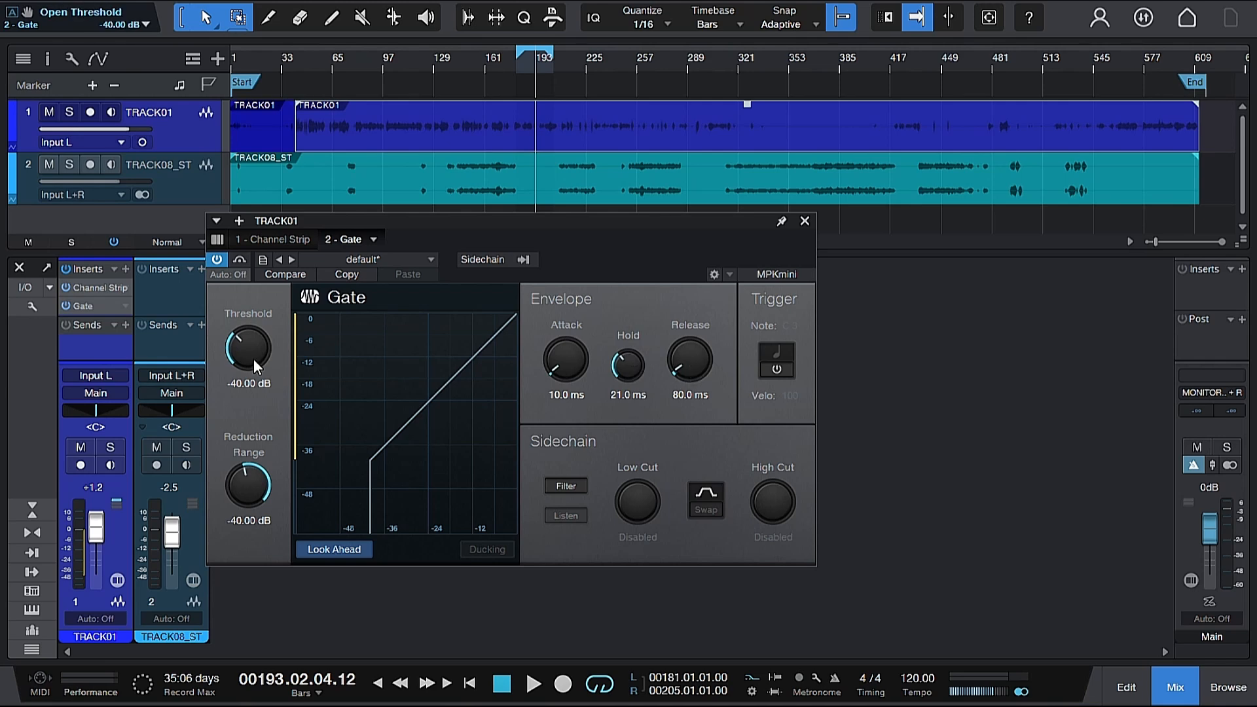
Step: Raise the Gate's Threshold to -30.00 dB
{"action": "scroll", "coordinate": [254, 359], "scroll_direction": "up", "scroll_amount": 5}
{"action": "scroll", "coordinate": [253, 359], "scroll_direction": "up", "scroll_amount": 15}
{"action": "scroll", "coordinate": [253, 359], "scroll_direction": "up", "scroll_amount": 6}
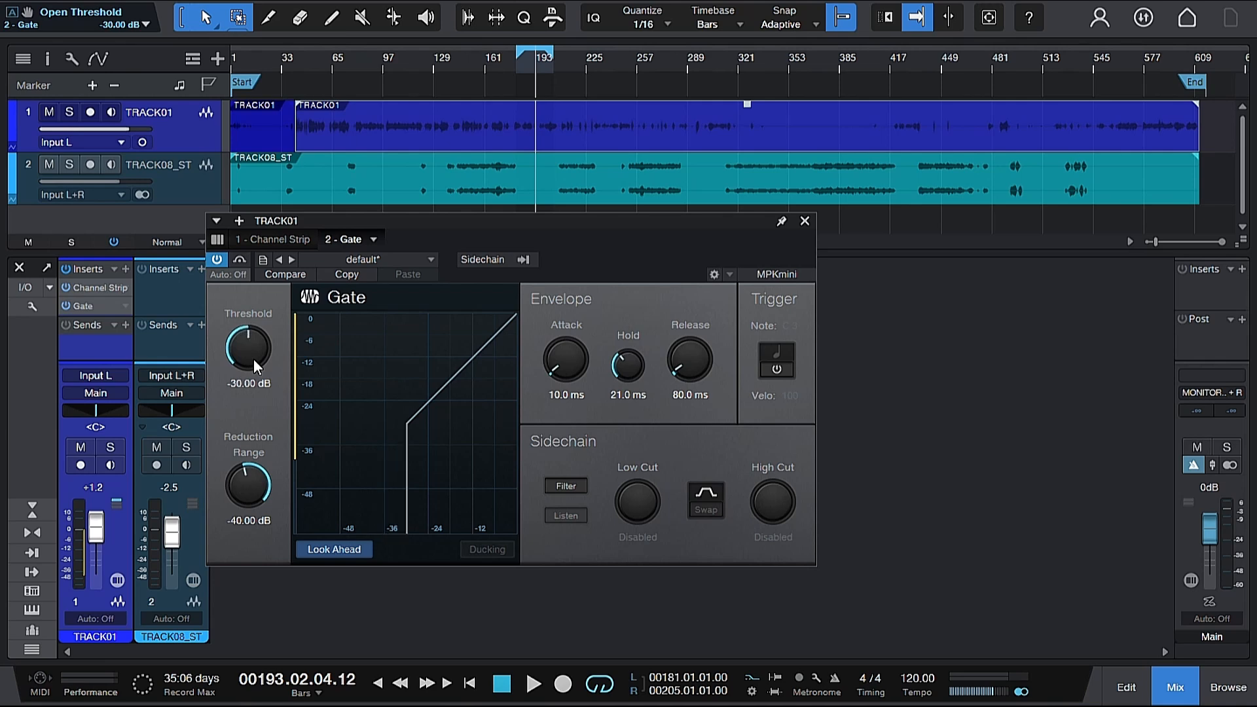
{"action": "scroll", "coordinate": [253, 359], "scroll_direction": "down", "scroll_amount": 5}
Step: Play back the voice track to audition the Gate settings, stopping and restarting playback
{"action": "key", "text": "space"}
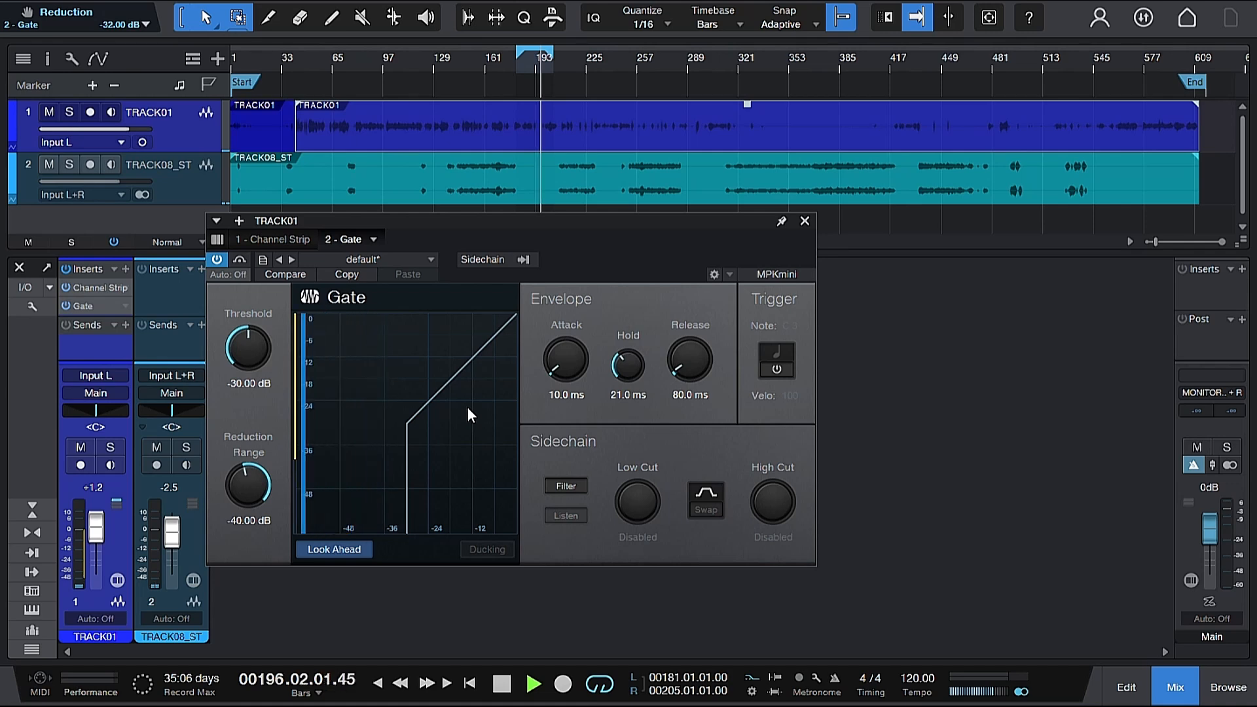
{"action": "key", "text": "space"}
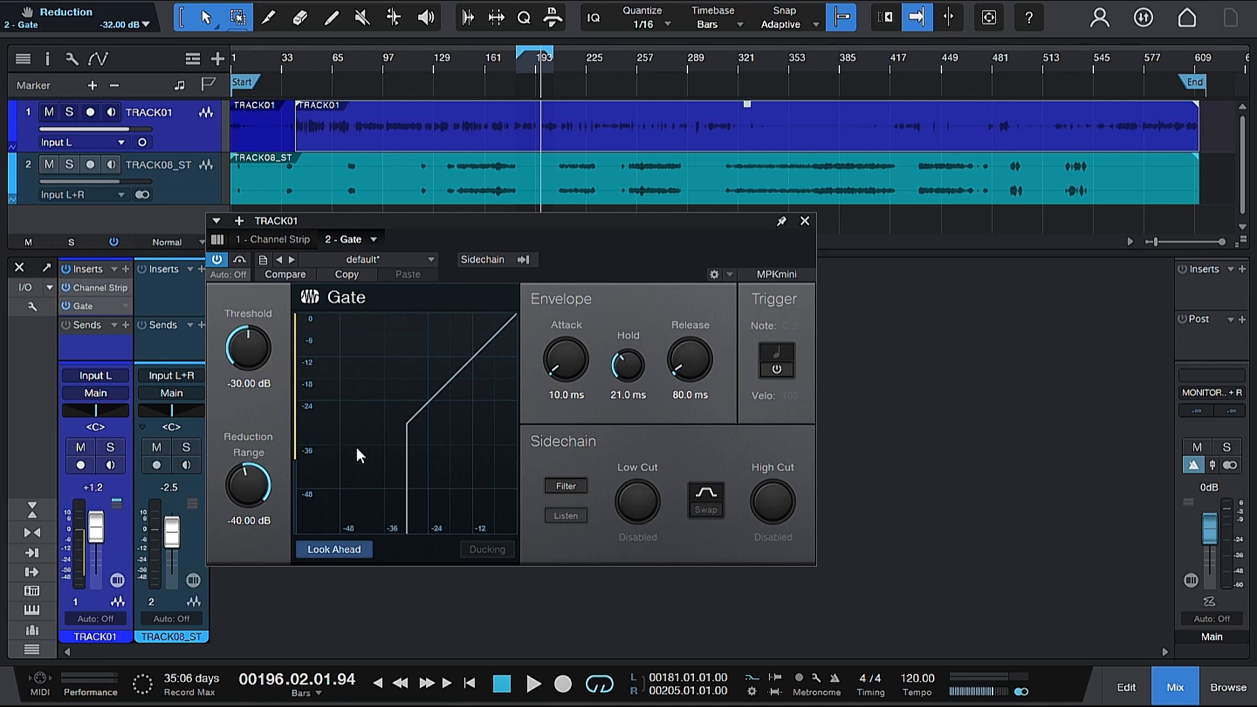
{"action": "key", "text": "space"}
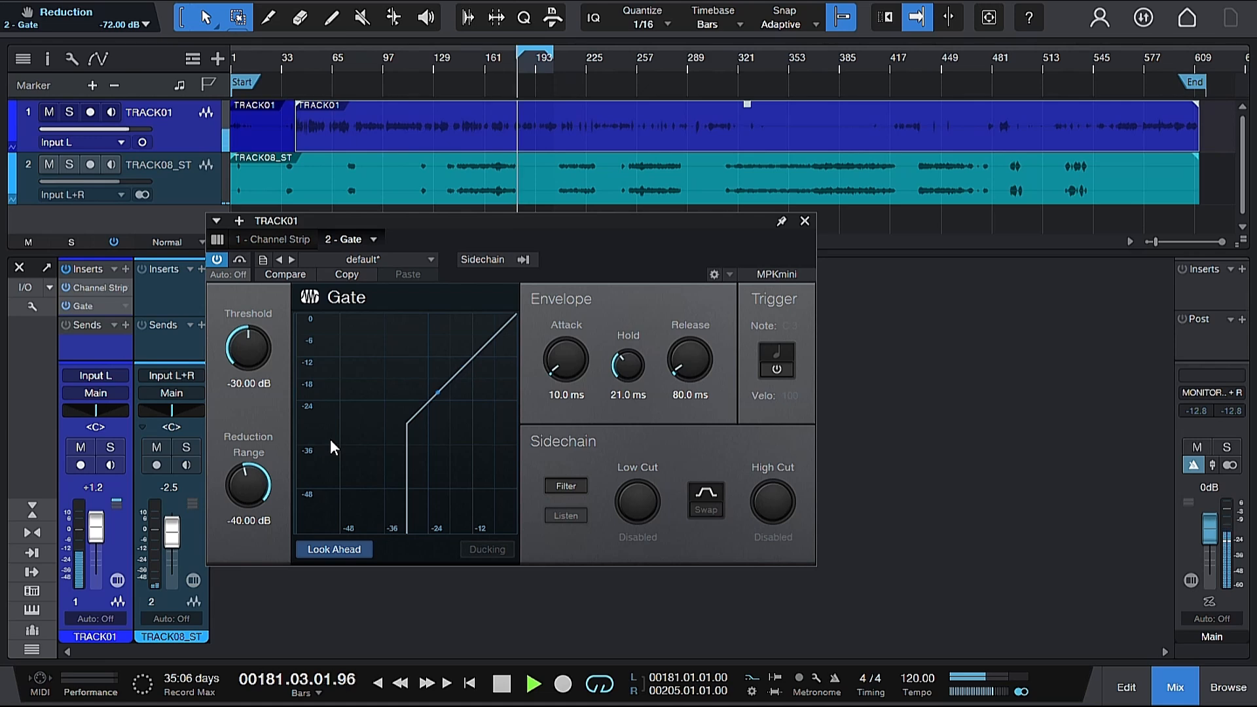
{"action": "key", "text": "space"}
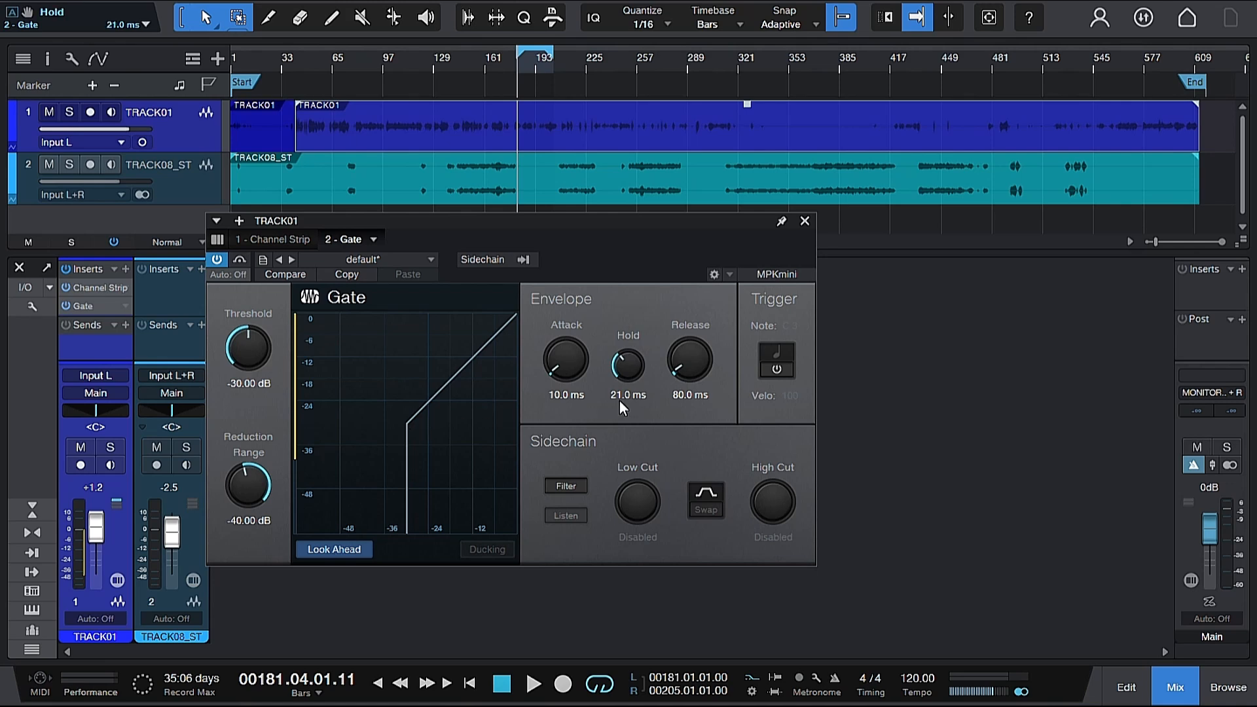
Step: Try a -30.60 dB Gate threshold, return it to -30.00 dB, and close the Gate editor
{"action": "scroll", "coordinate": [248, 351], "scroll_direction": "down", "scroll_amount": 2}
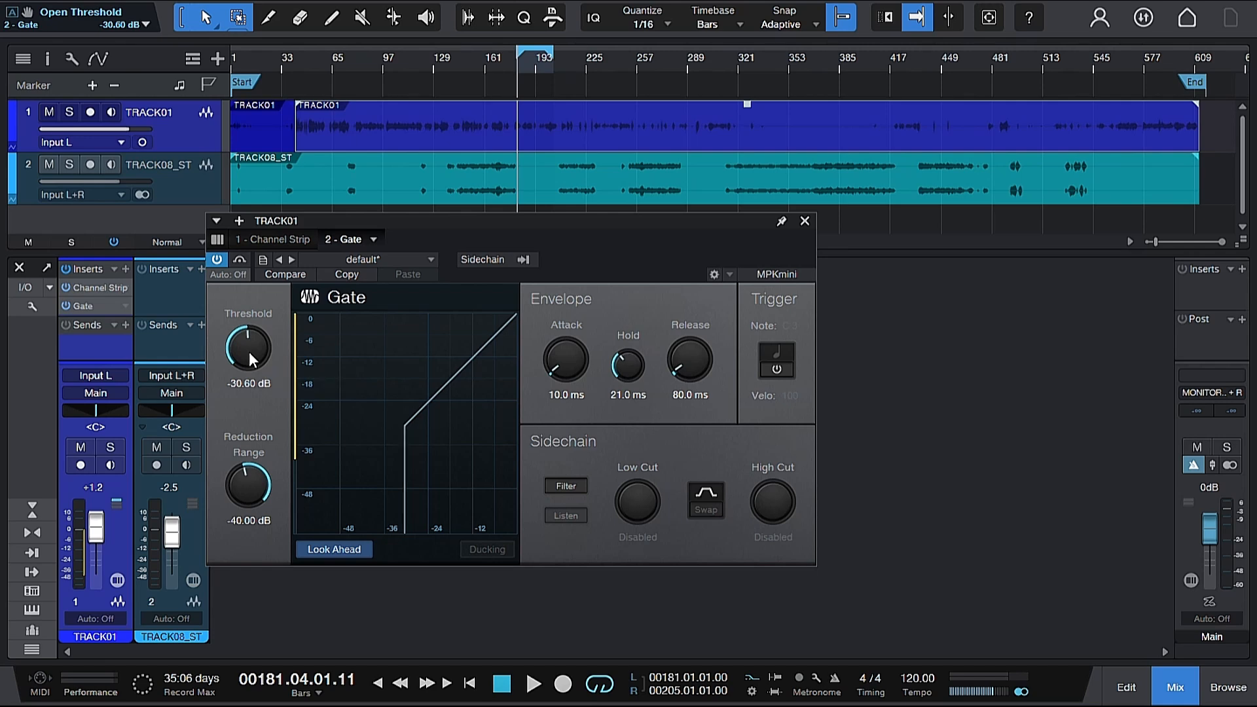
{"action": "scroll", "coordinate": [249, 351], "scroll_direction": "up", "scroll_amount": 2}
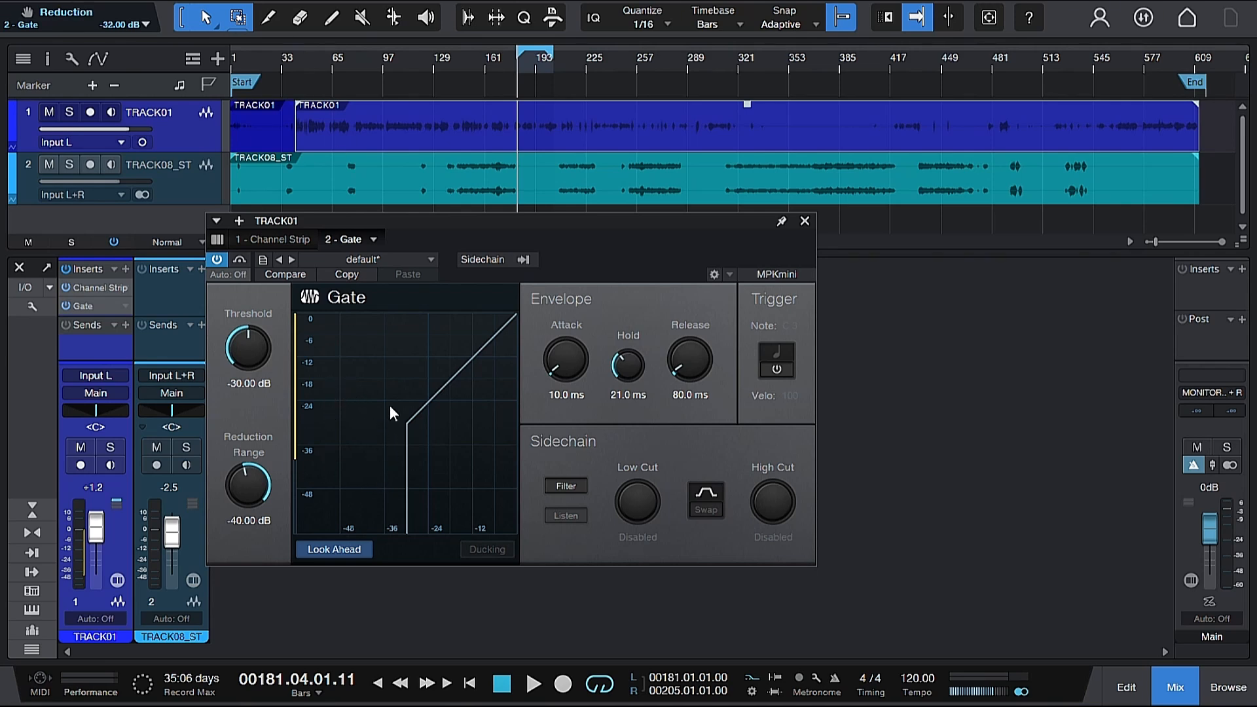
{"action": "left_click", "coordinate": [806, 222]}
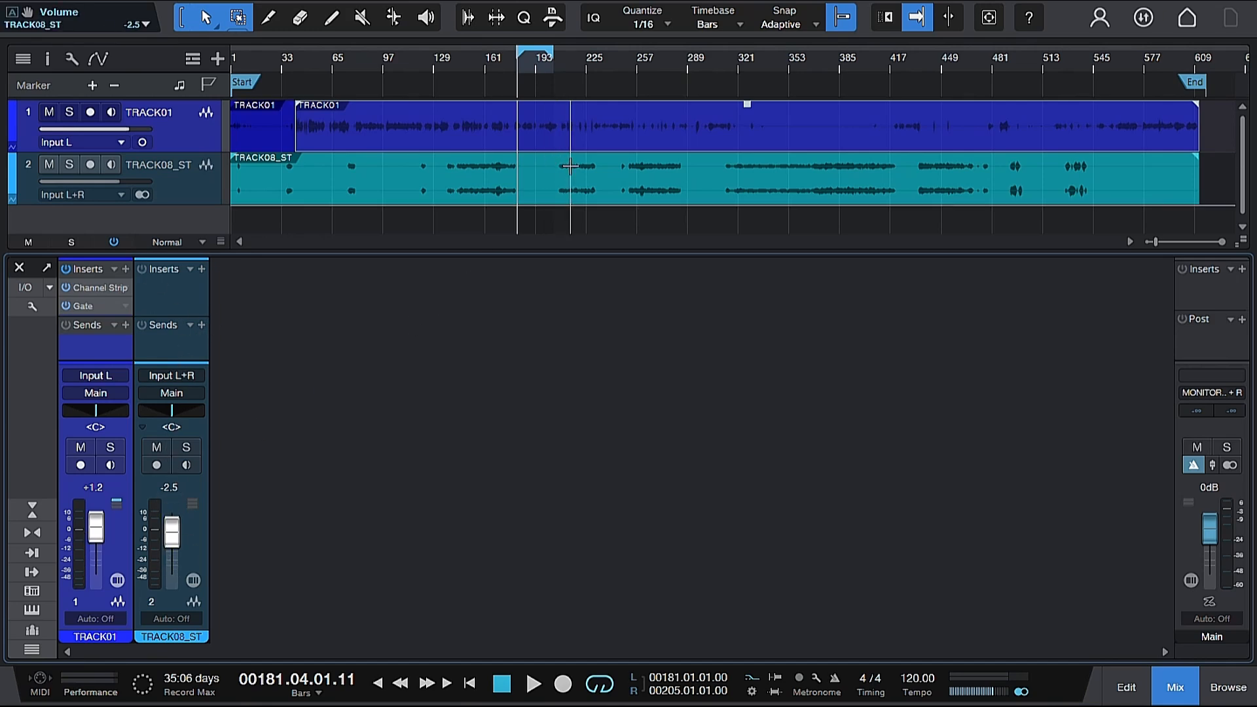
Step: Move the playhead to bar 212 and briefly audition playback
{"action": "left_click", "coordinate": [566, 57]}
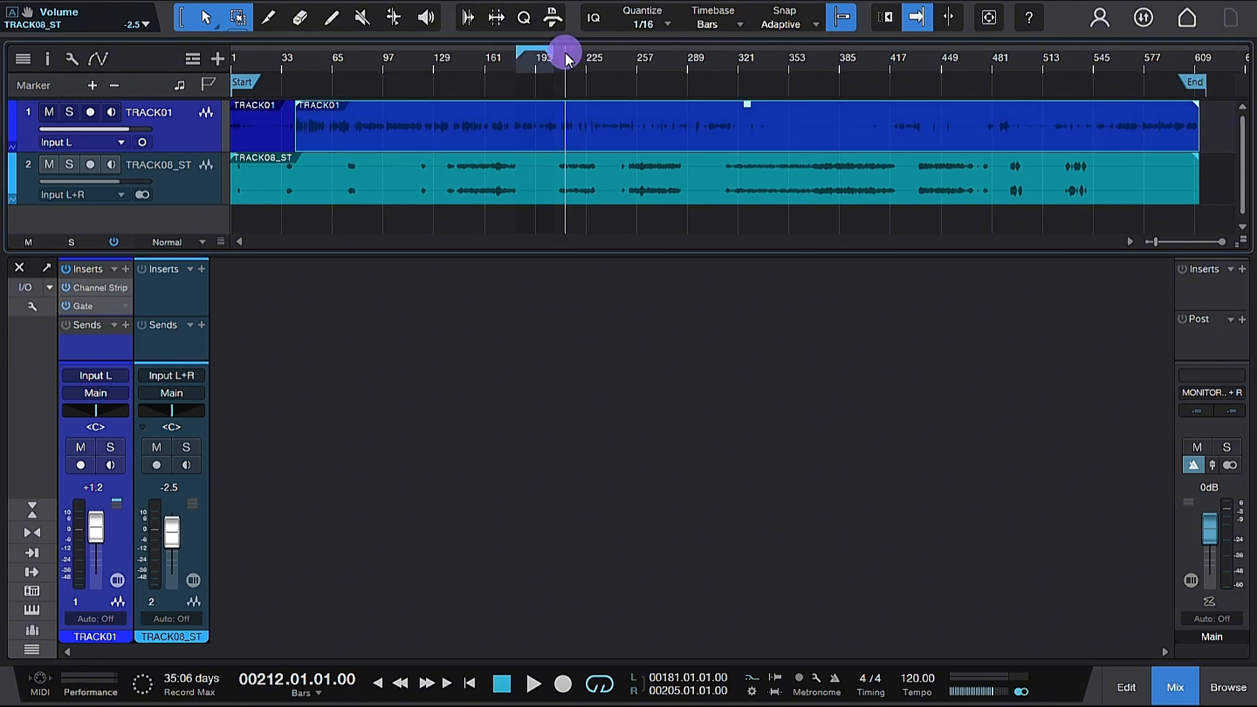
{"action": "key", "text": "space"}
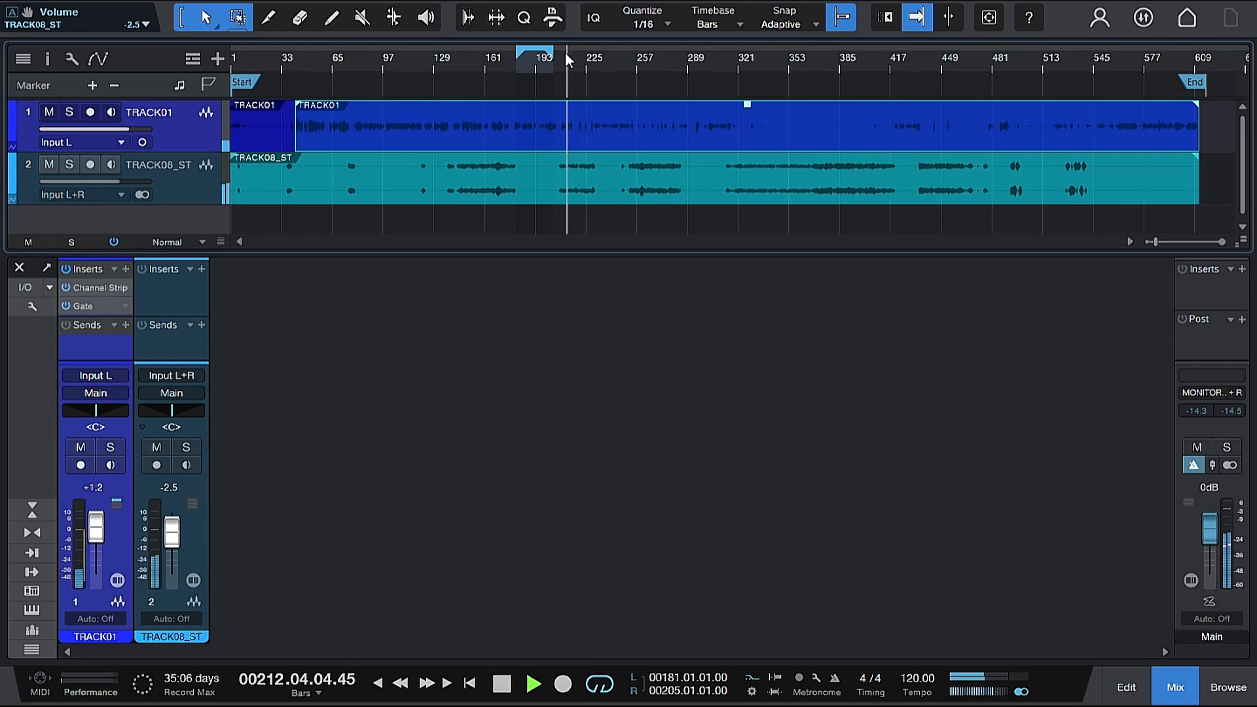
{"action": "key", "text": "space"}
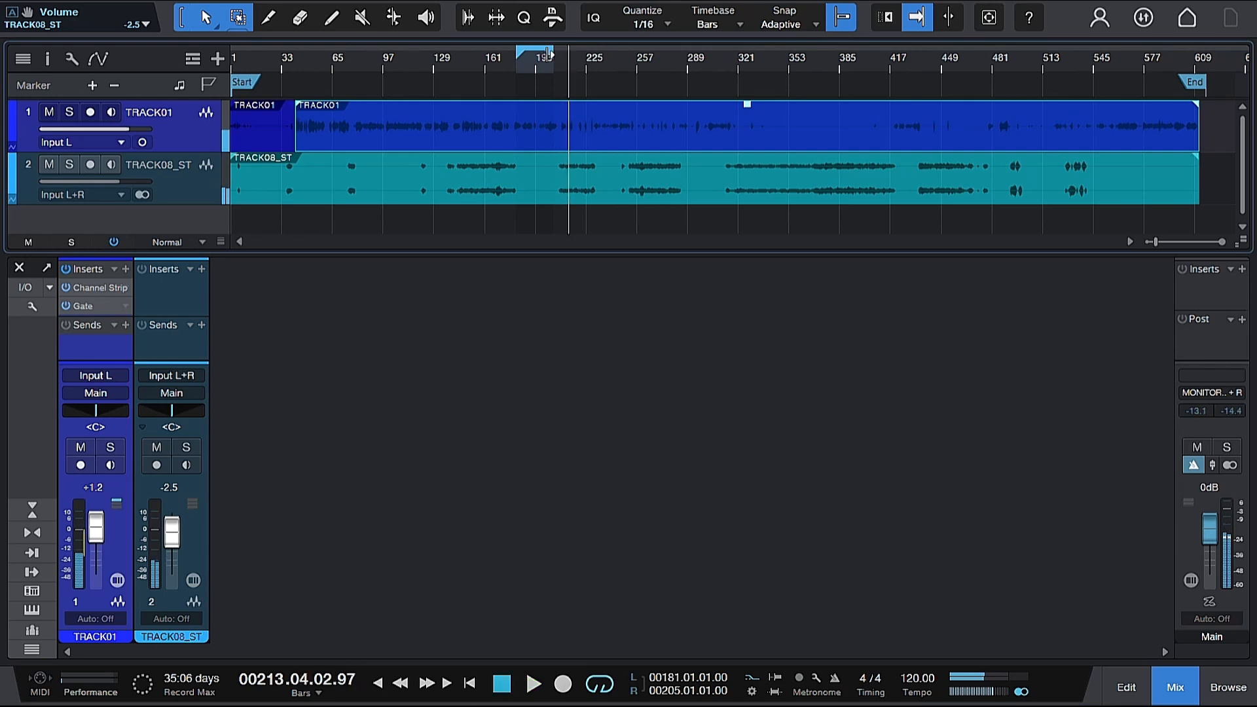
Step: Set the loop range from bar 204 to bar 230 and audition it
{"action": "left_click_drag", "start_coordinate": [550, 54], "coordinate": [594, 59]}
{"action": "left_click_drag", "start_coordinate": [517, 50], "coordinate": [548, 60]}
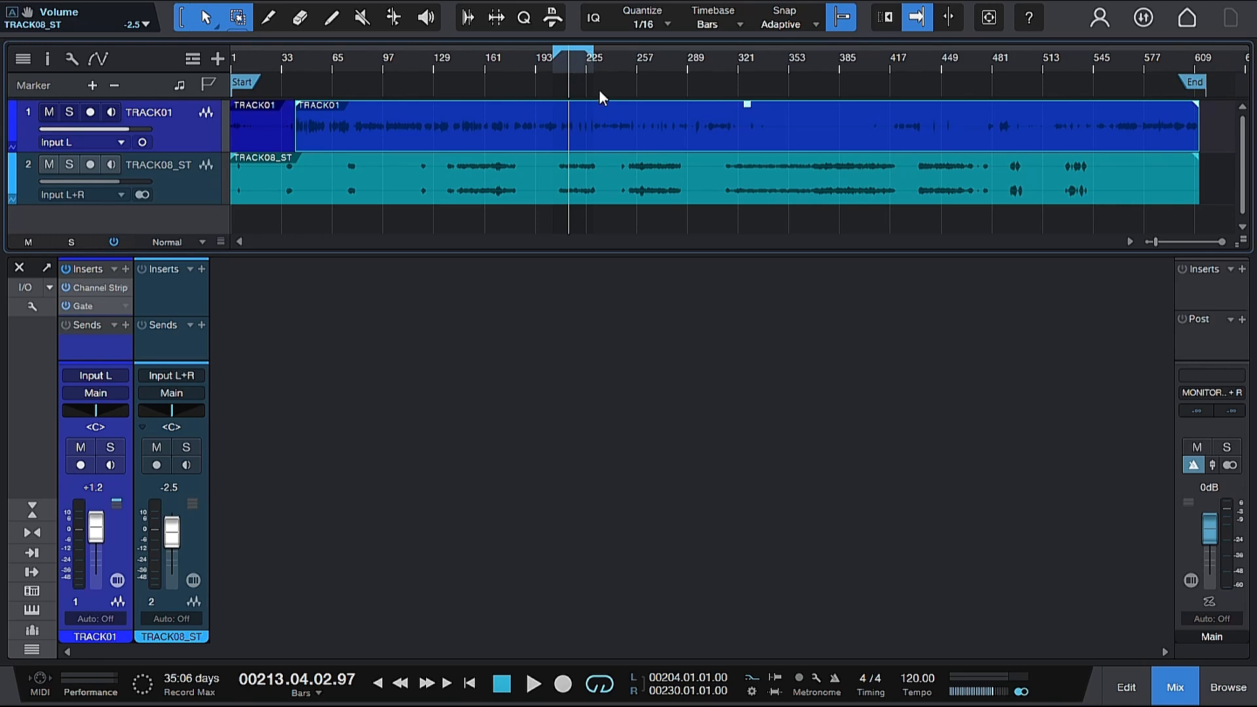
{"action": "key", "text": "space"}
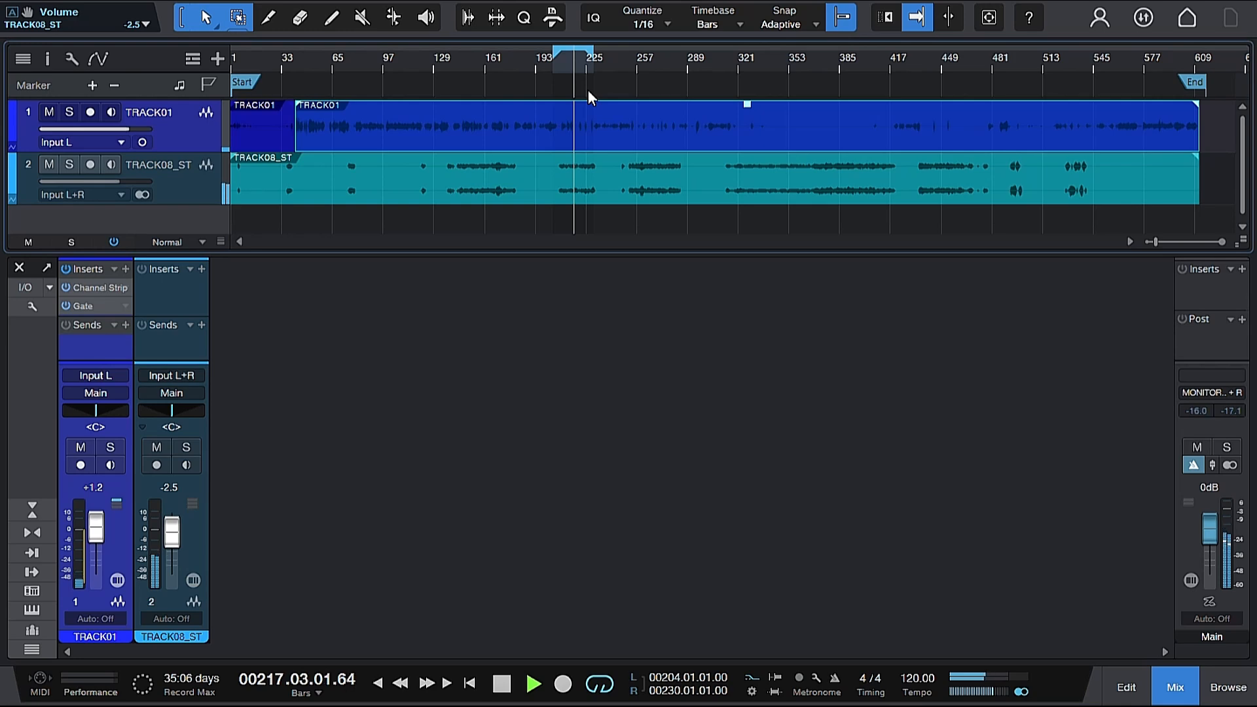
{"action": "key", "text": "space"}
Step: Lower TRACK08_ST's fader to -4.2 dB and reset TRACK01's fader to 0 dB
{"action": "left_click_drag", "start_coordinate": [172, 535], "coordinate": [170, 540]}
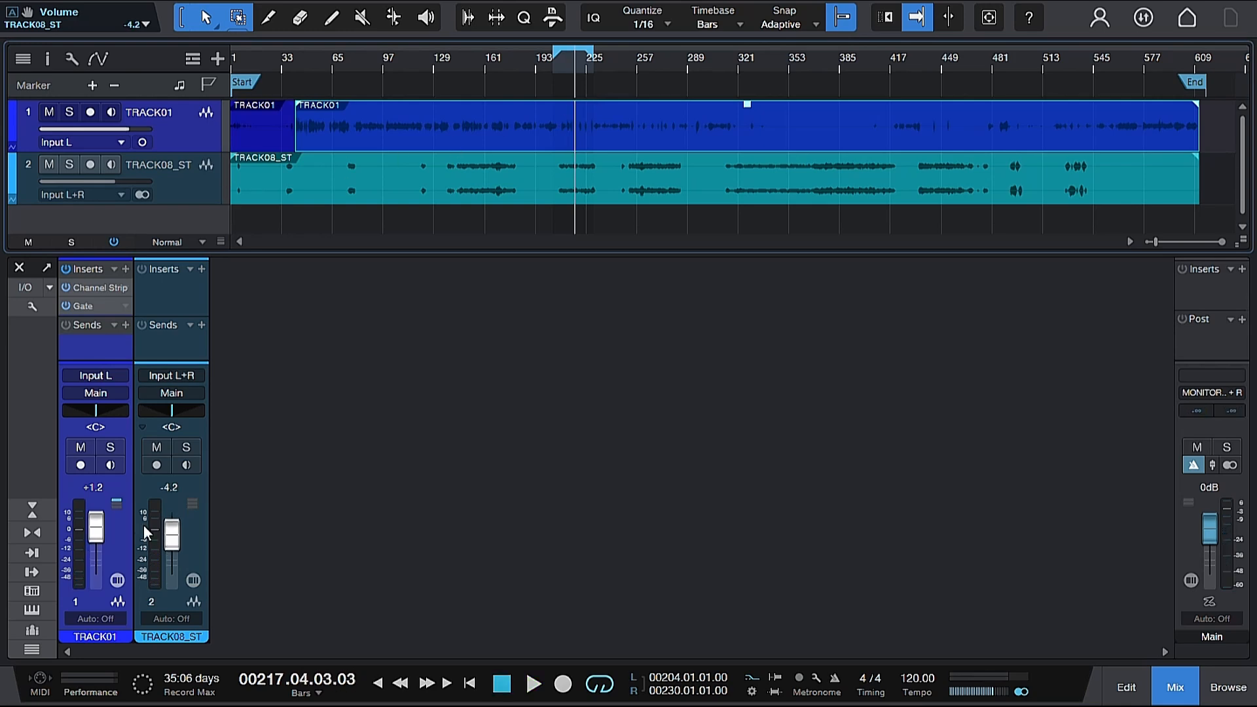
{"action": "left_click_drag", "start_coordinate": [95, 532], "coordinate": [96, 534]}
{"action": "left_click", "coordinate": [96, 533], "text": "alt"}
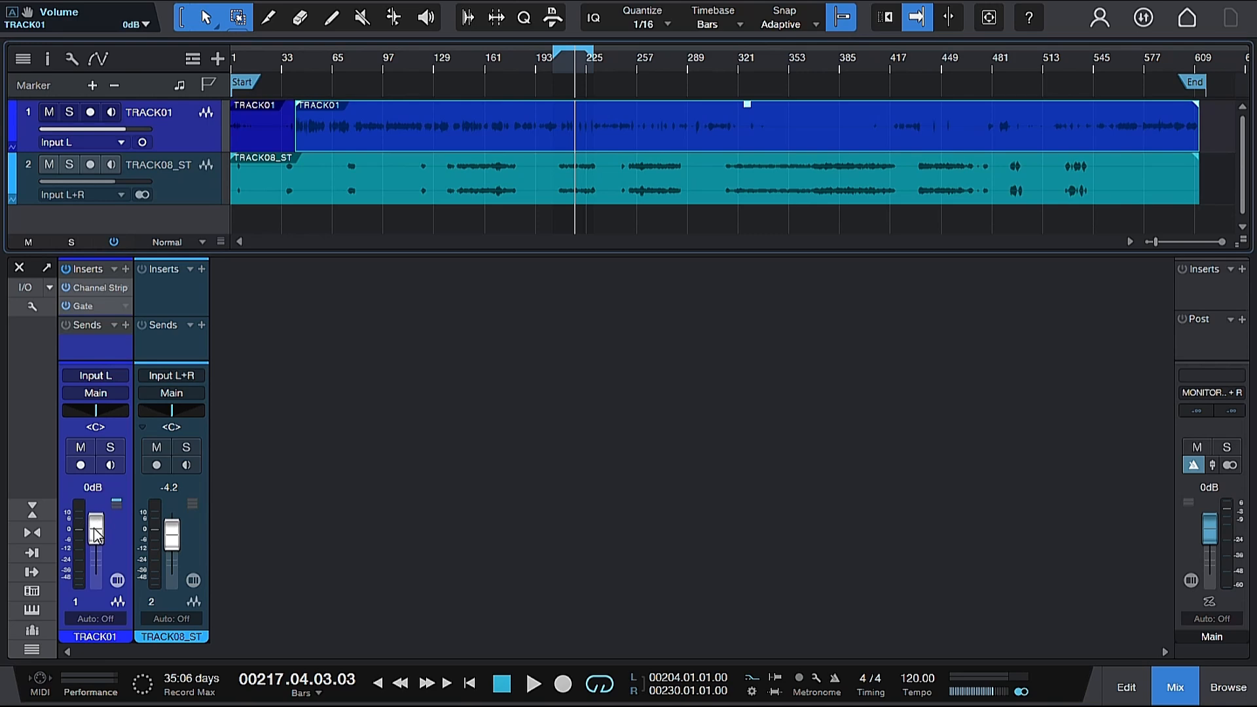
Step: Audition the balance from bar 210
{"action": "left_click", "coordinate": [563, 59]}
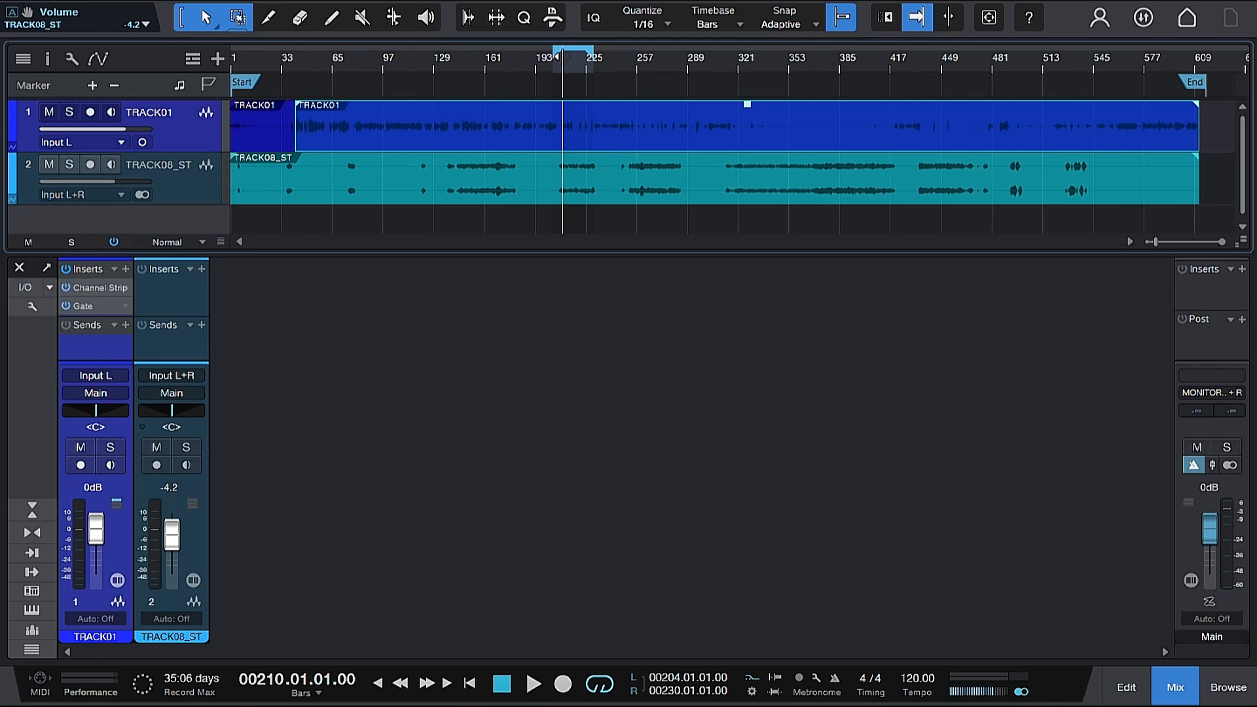
{"action": "key", "text": "space"}
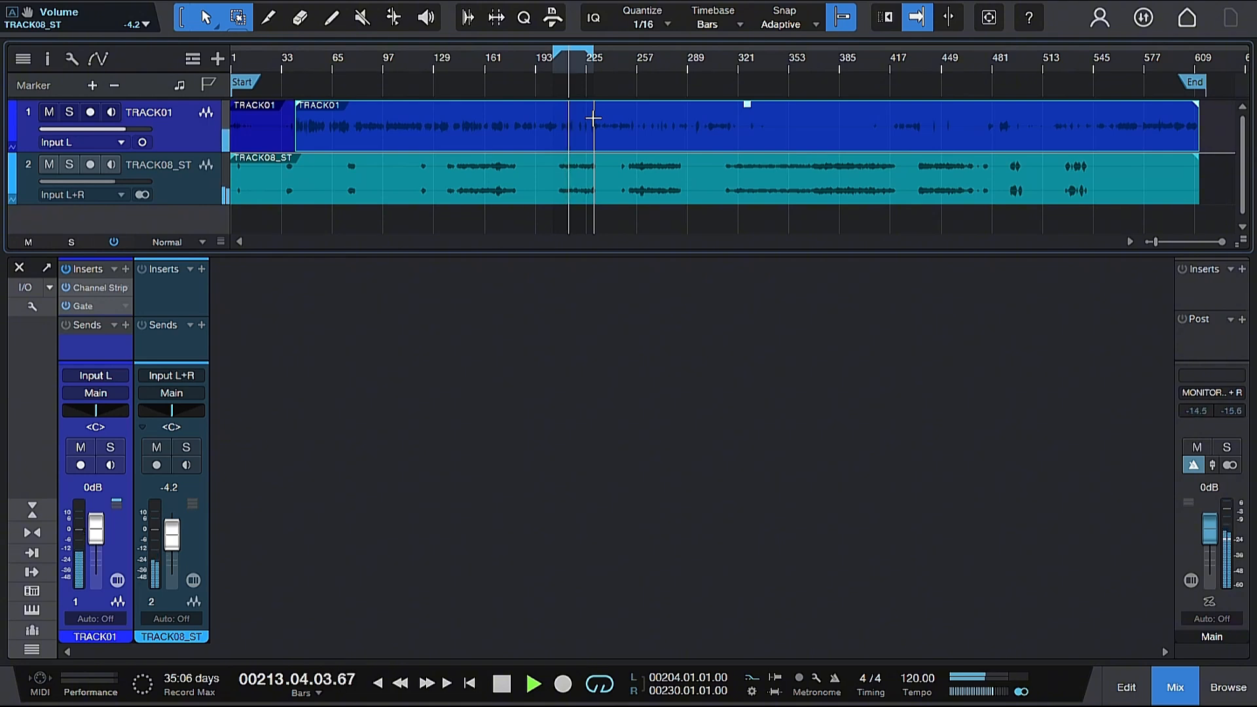
{"action": "key", "text": "space"}
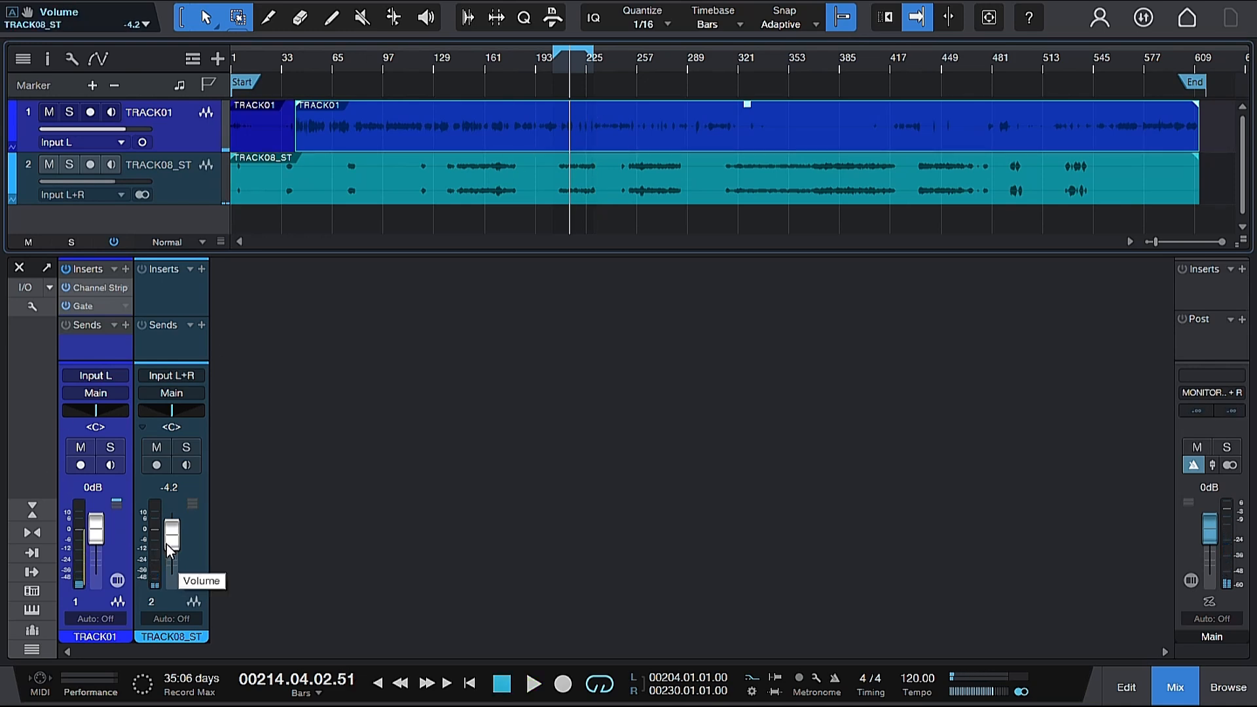
Step: Lower TRACK08_ST's fader to -5.0 dB and audition the mix from bar 209
{"action": "scroll", "coordinate": [173, 548], "scroll_direction": "down", "scroll_amount": 1}
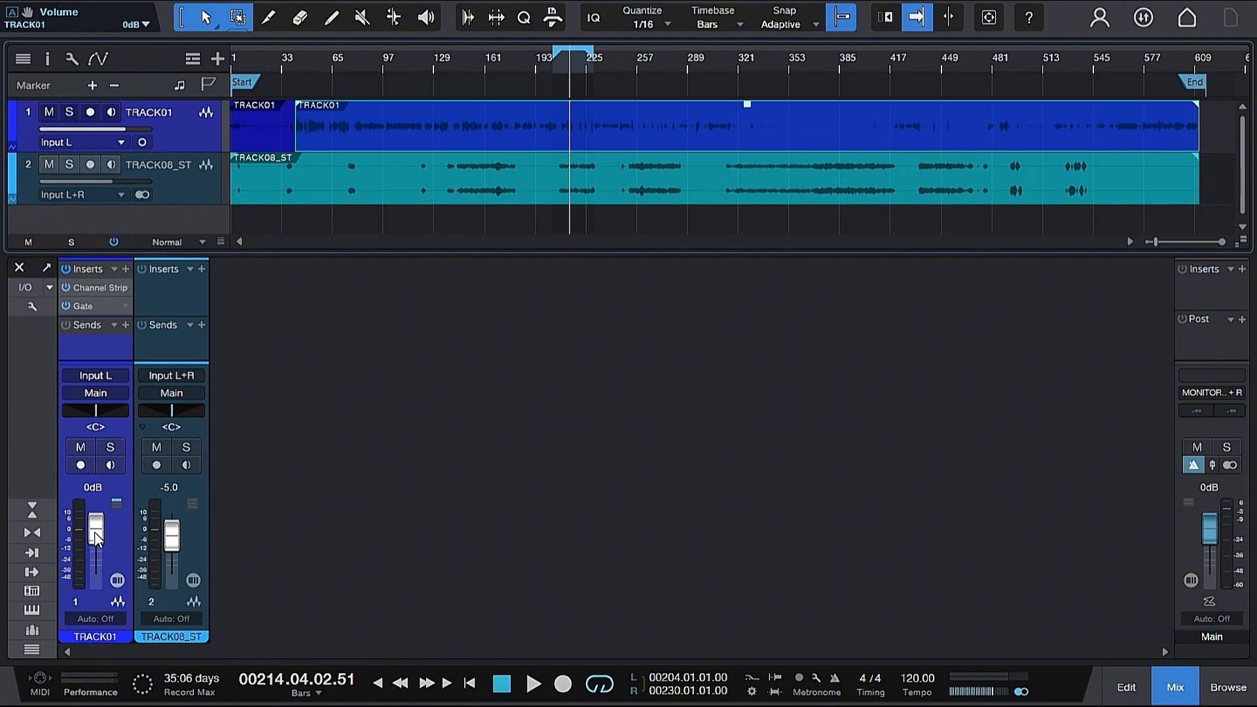
{"action": "left_click", "coordinate": [561, 65]}
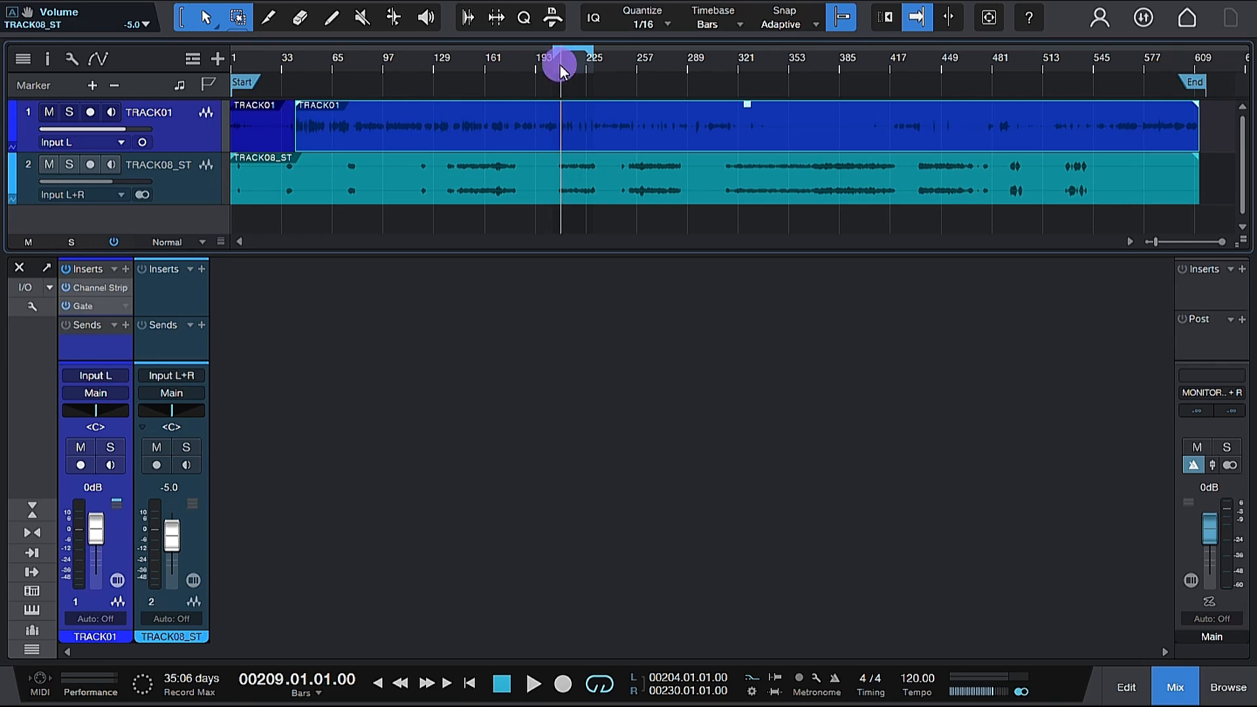
{"action": "key", "text": "space"}
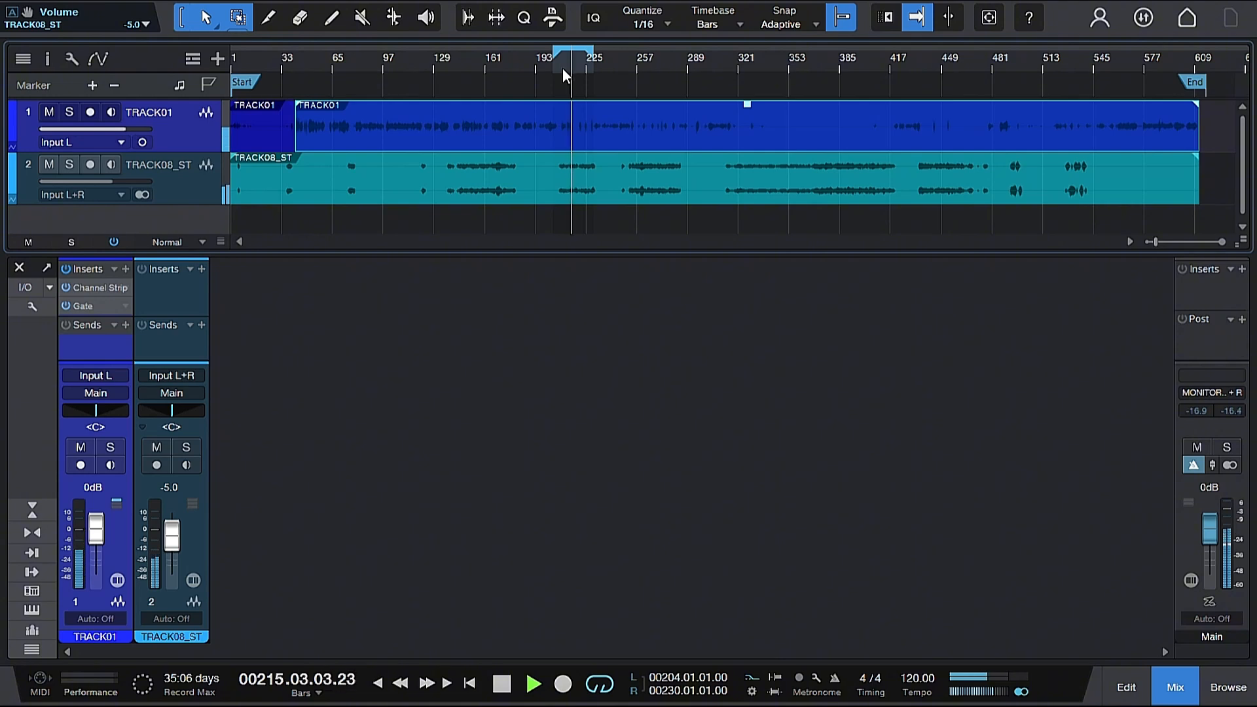
{"action": "key", "text": "space"}
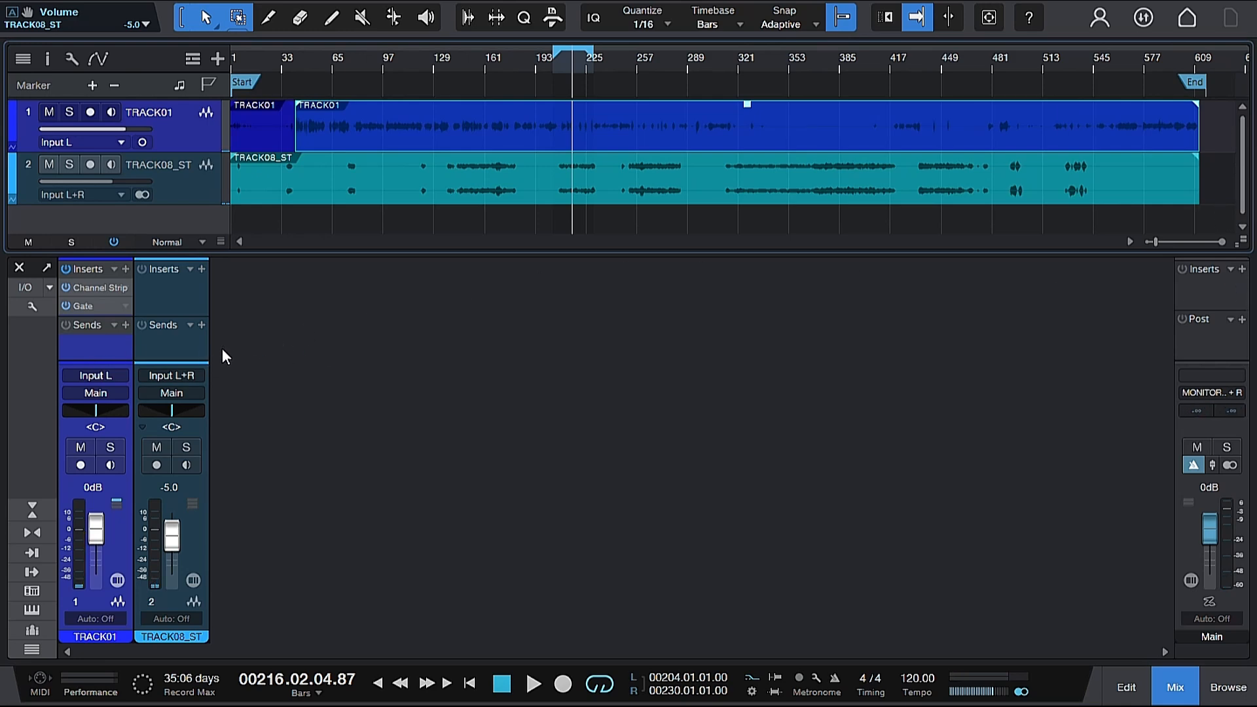
Step: Insert the Limiter effect on the Main output bus and reposition its editor window
{"action": "left_click", "coordinate": [1242, 268]}
{"action": "scroll", "coordinate": [1125, 406], "scroll_direction": "down", "scroll_amount": 5}
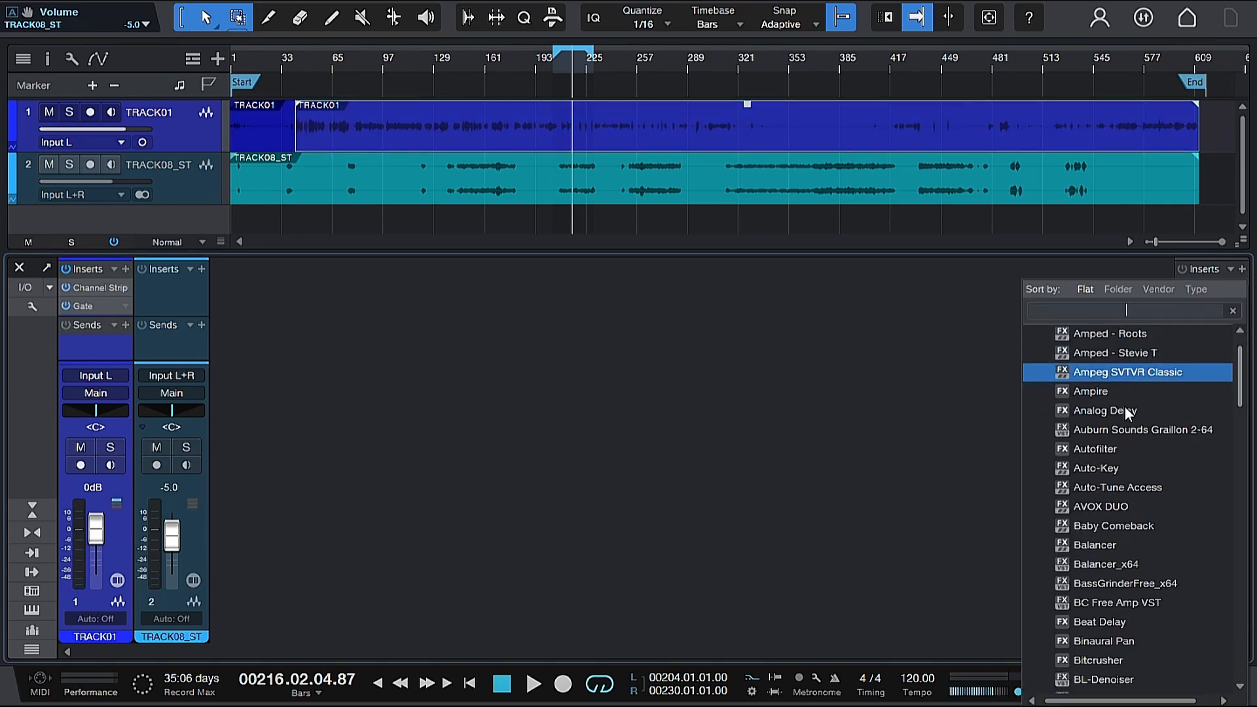
{"action": "scroll", "coordinate": [1125, 406], "scroll_direction": "down", "scroll_amount": 5}
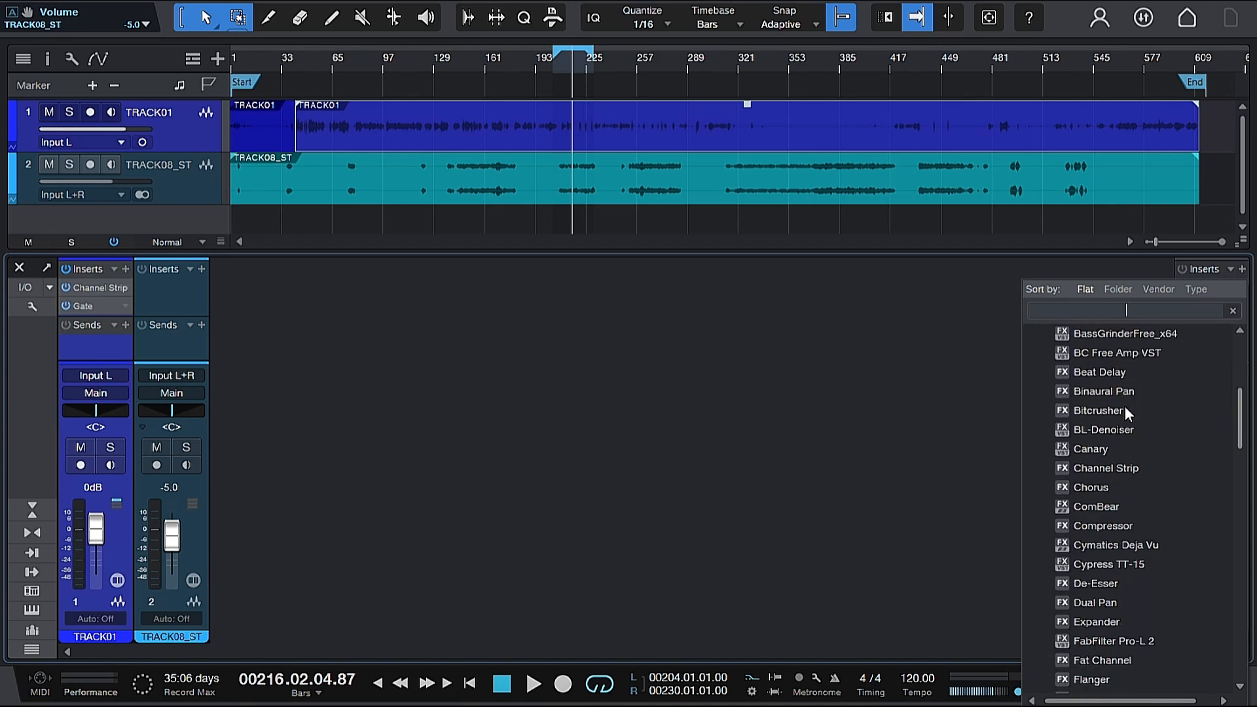
{"action": "scroll", "coordinate": [1125, 406], "scroll_direction": "down", "scroll_amount": 4}
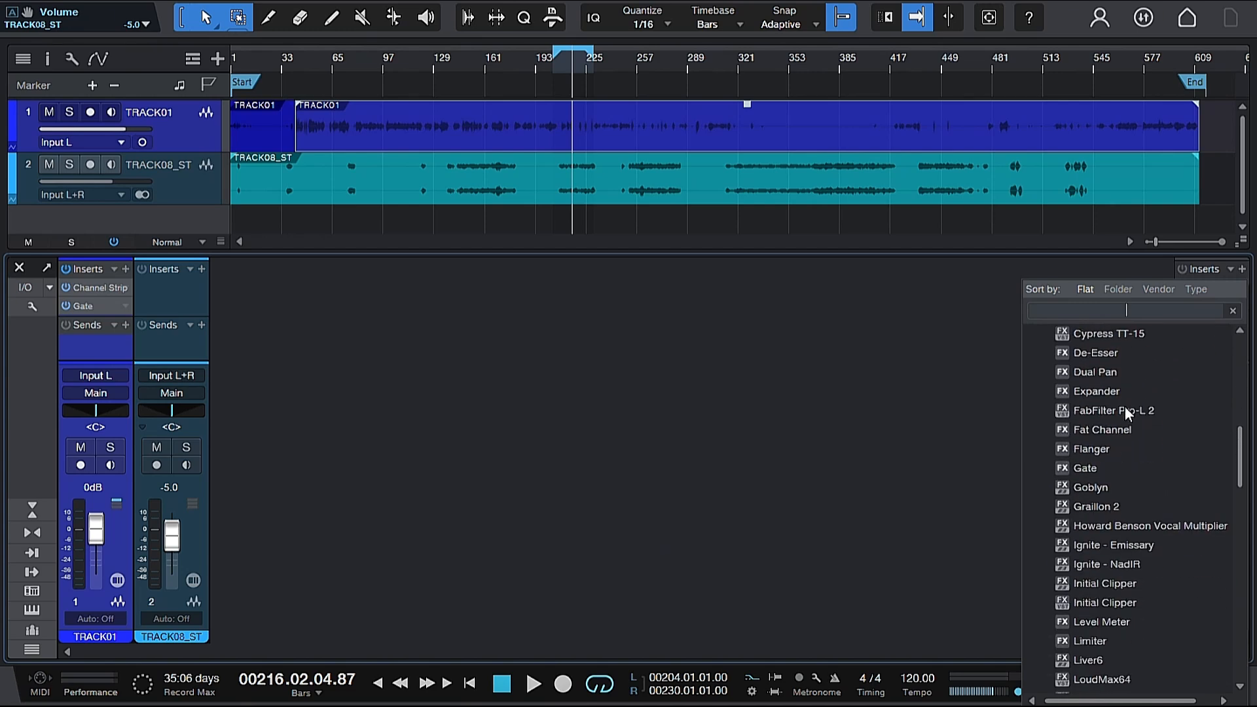
{"action": "scroll", "coordinate": [1125, 406], "scroll_direction": "down", "scroll_amount": 3}
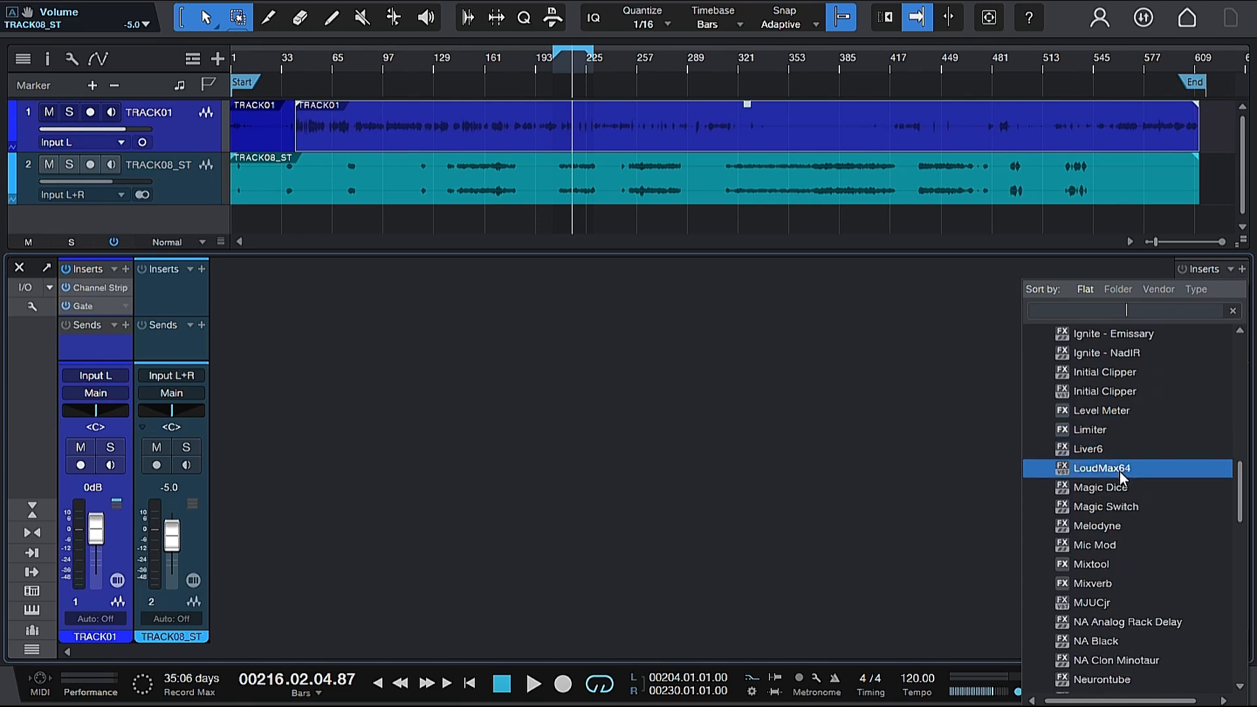
{"action": "double_click", "coordinate": [1115, 430]}
{"action": "left_click_drag", "start_coordinate": [524, 221], "coordinate": [767, 195]}
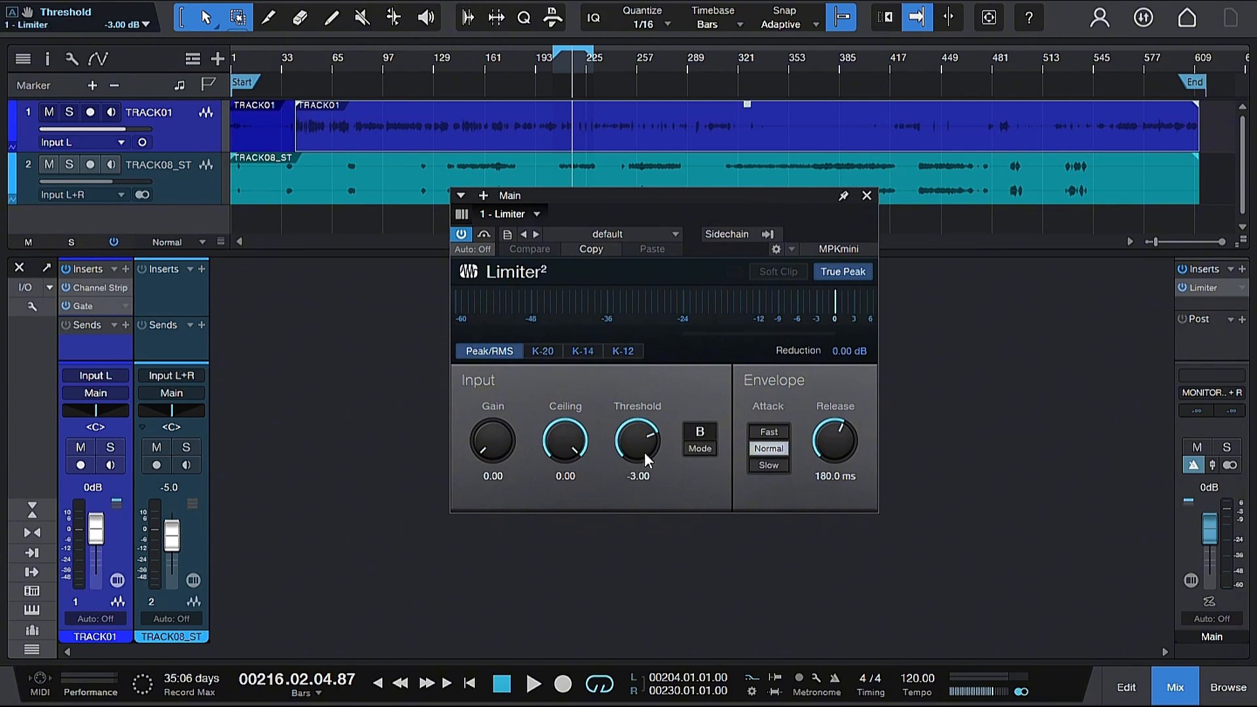
Step: Set the Limiter's Ceiling to -3.00 dB and Threshold to -6.00 dB, then close its editor
{"action": "left_click_drag", "start_coordinate": [563, 434], "coordinate": [563, 434]}
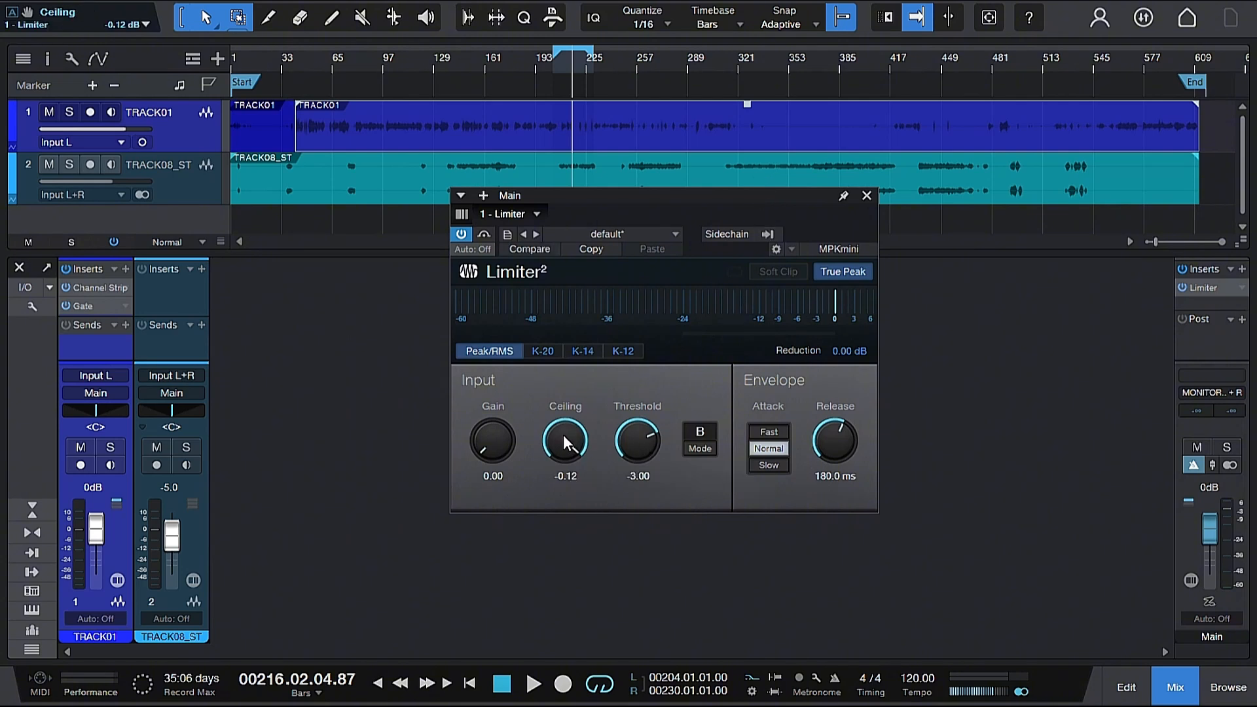
{"action": "scroll", "coordinate": [563, 435], "scroll_direction": "down", "scroll_amount": 3}
{"action": "scroll", "coordinate": [563, 435], "scroll_direction": "down", "scroll_amount": 5}
{"action": "scroll", "coordinate": [564, 433], "scroll_direction": "down", "scroll_amount": 5}
{"action": "scroll", "coordinate": [563, 434], "scroll_direction": "down", "scroll_amount": 2}
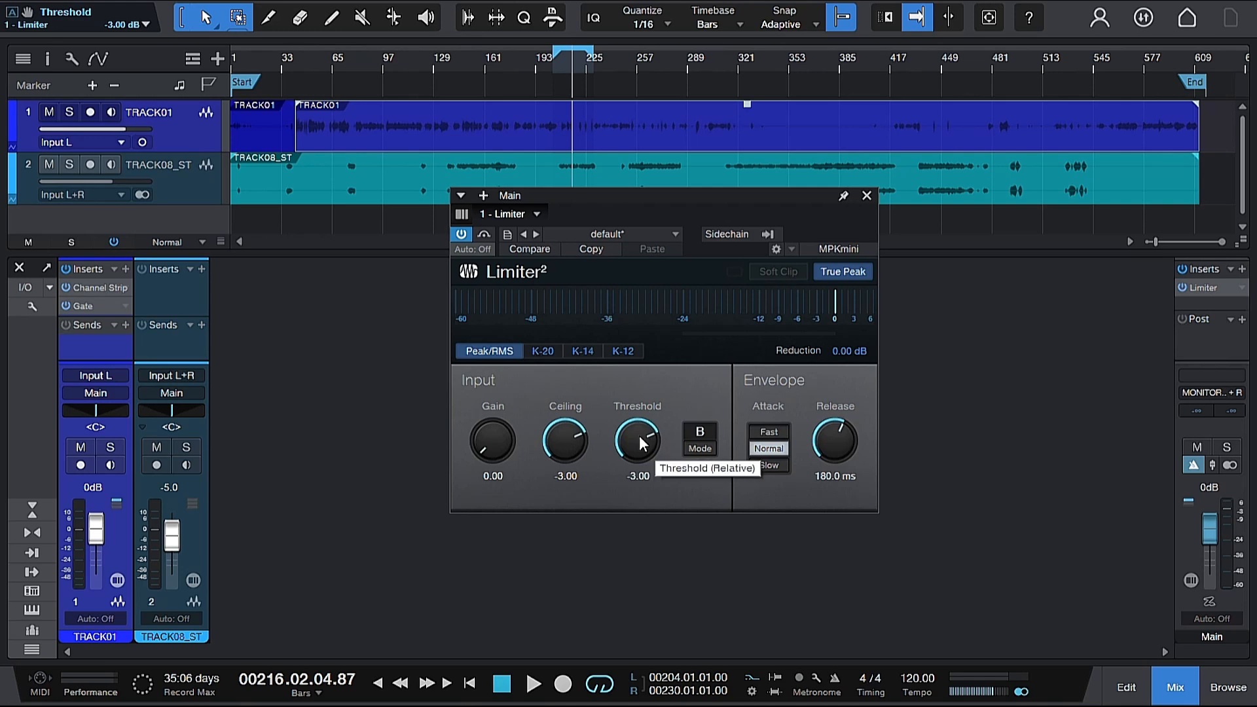
{"action": "scroll", "coordinate": [639, 435], "scroll_direction": "down", "scroll_amount": 10}
{"action": "scroll", "coordinate": [639, 435], "scroll_direction": "down", "scroll_amount": 15}
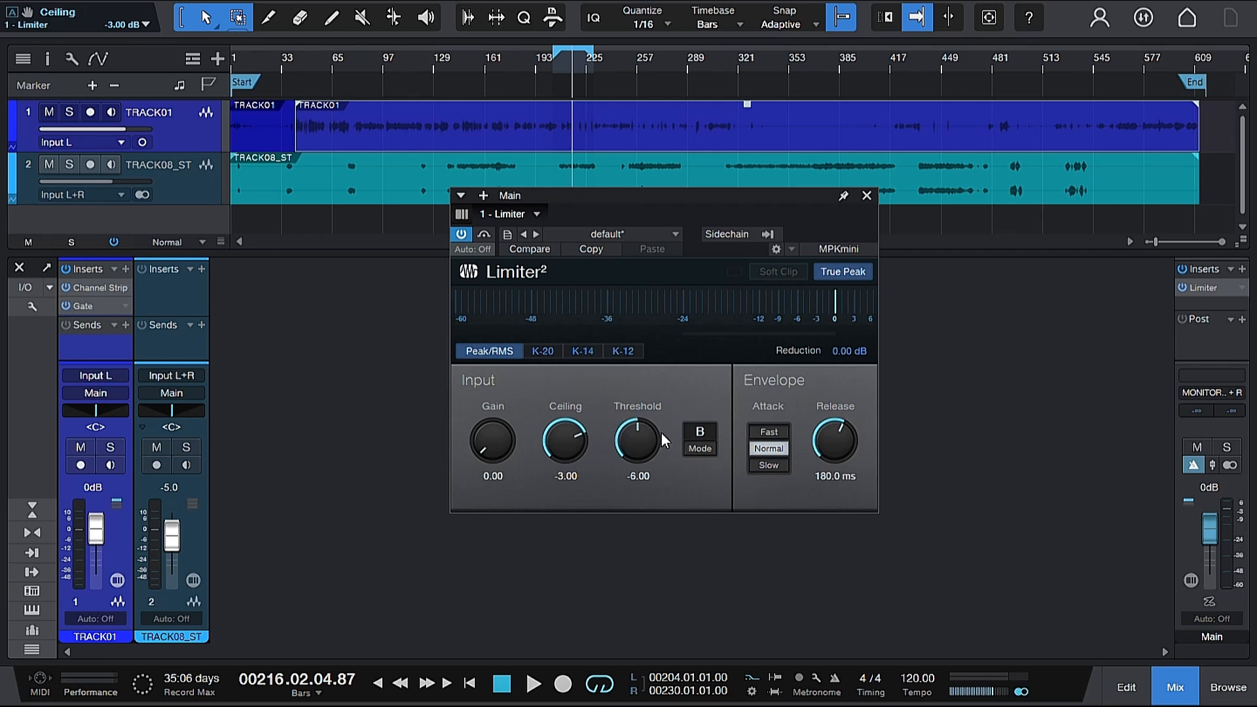
{"action": "left_click", "coordinate": [866, 199]}
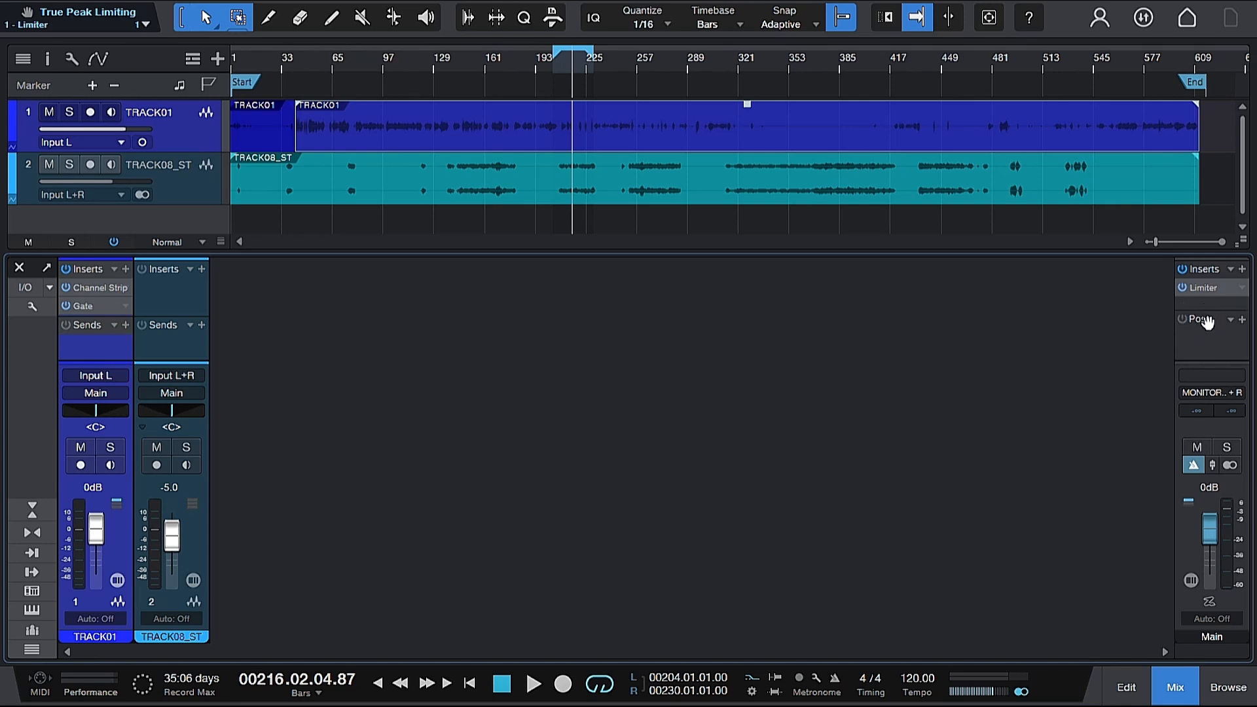
Step: Insert a Level Meter in the Main bus post-fader slot and widen and reposition its window
{"action": "left_click", "coordinate": [1243, 320]}
{"action": "left_click_drag", "start_coordinate": [1239, 413], "coordinate": [1233, 518]}
{"action": "left_click", "coordinate": [1107, 471]}
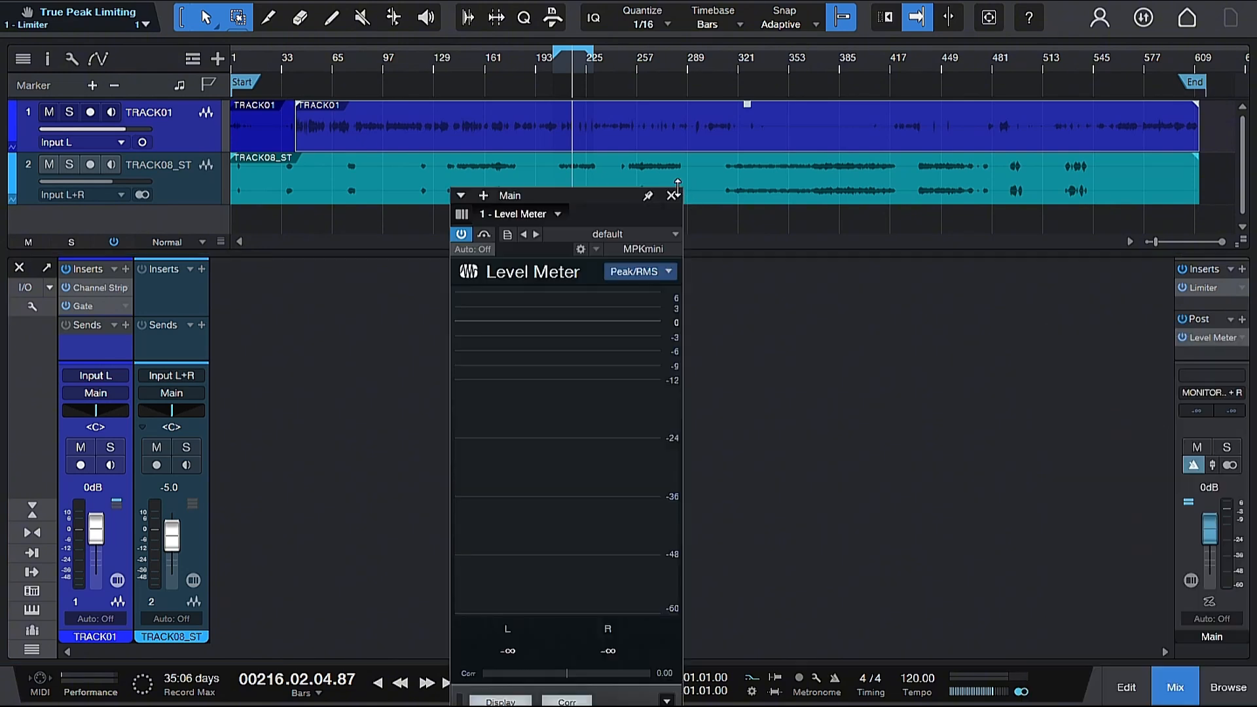
{"action": "left_click_drag", "start_coordinate": [681, 188], "coordinate": [932, 478]}
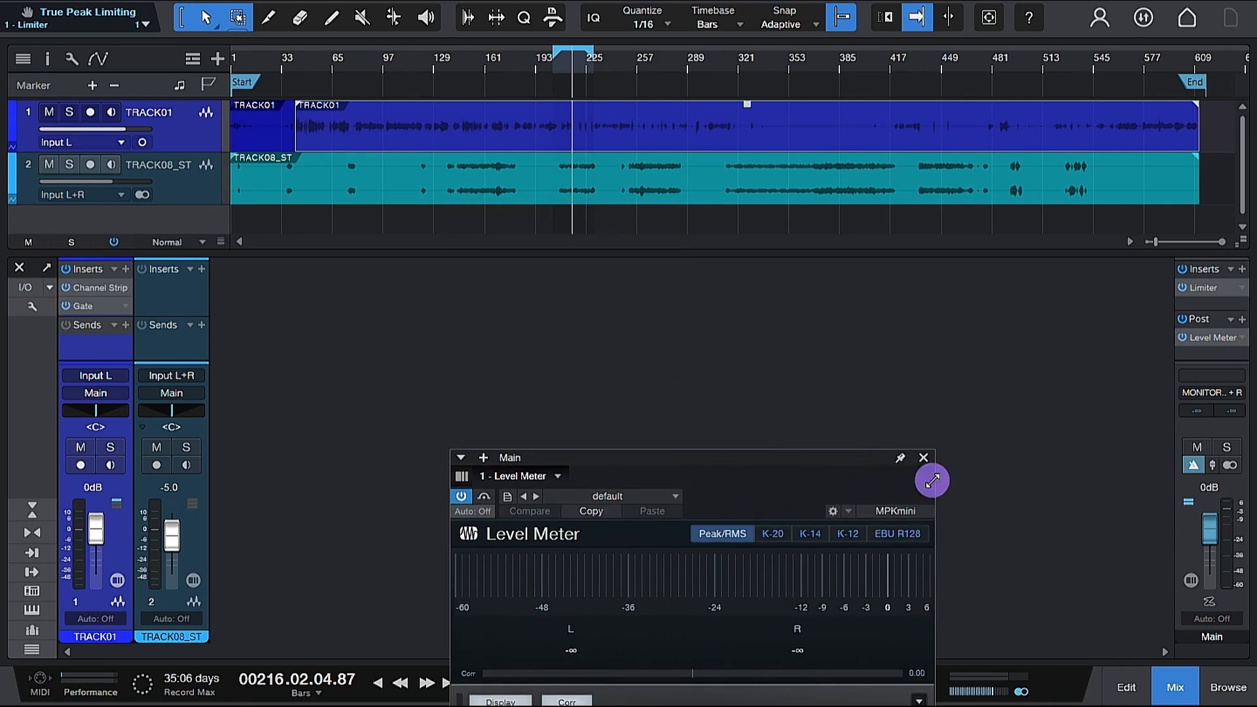
{"action": "left_click_drag", "start_coordinate": [808, 459], "coordinate": [788, 427]}
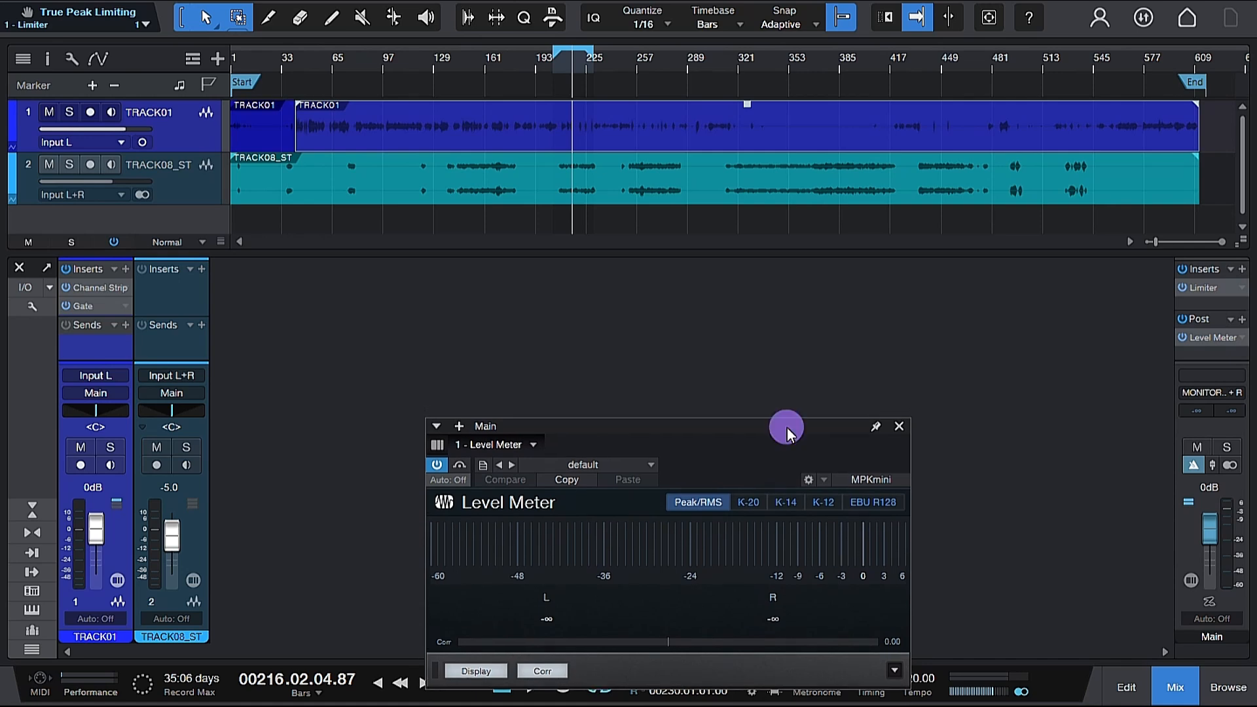
Step: Switch the Level Meter to EBU R128 metering with LUFS units
{"action": "left_click", "coordinate": [869, 504]}
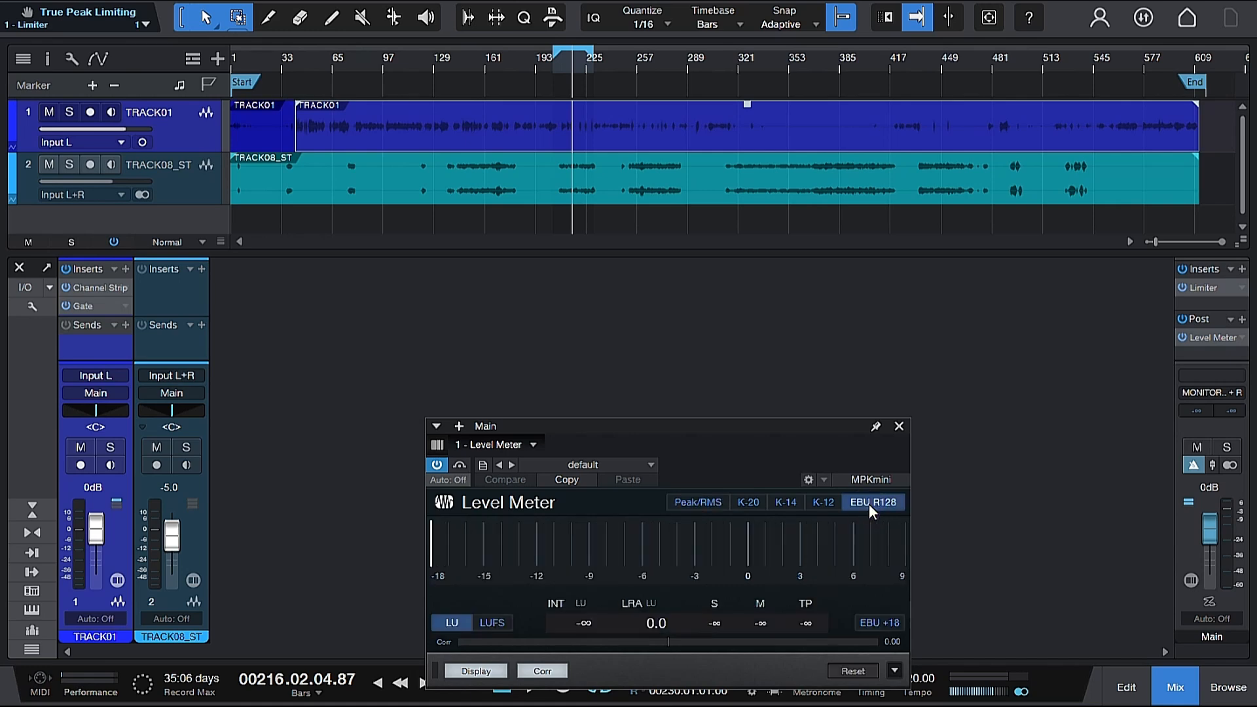
{"action": "left_click", "coordinate": [497, 626]}
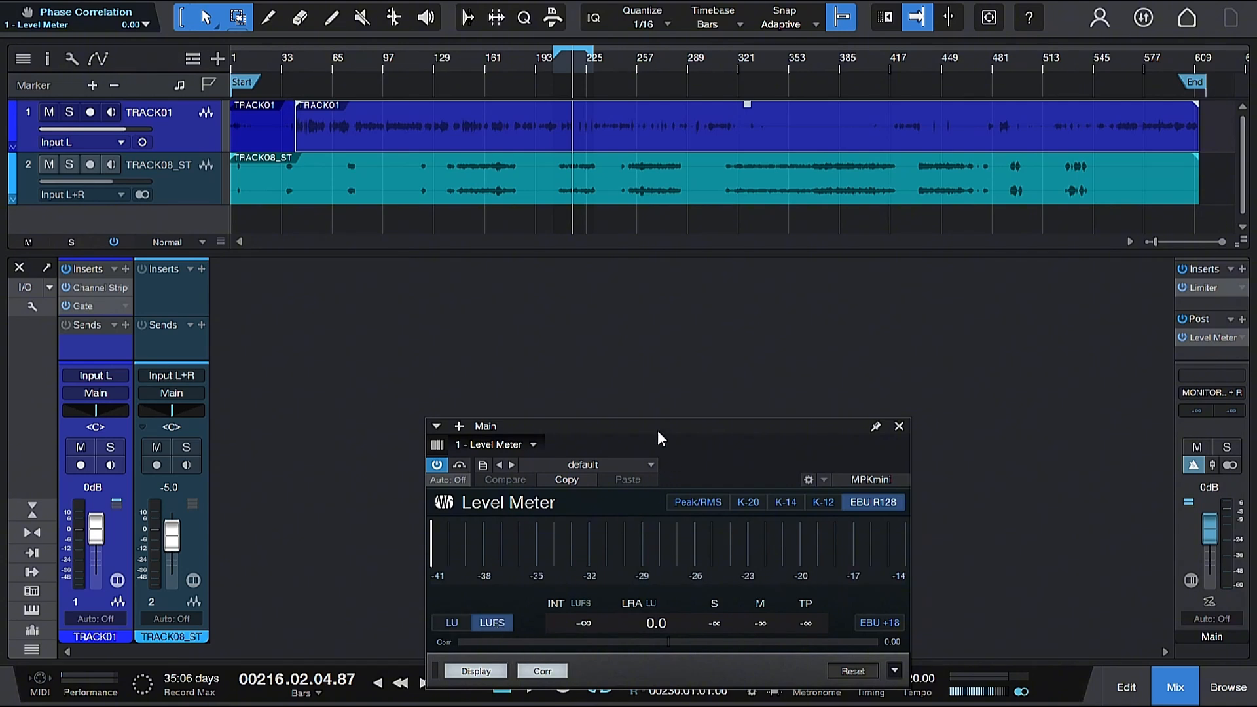
{"action": "left_click_drag", "start_coordinate": [658, 431], "coordinate": [658, 441]}
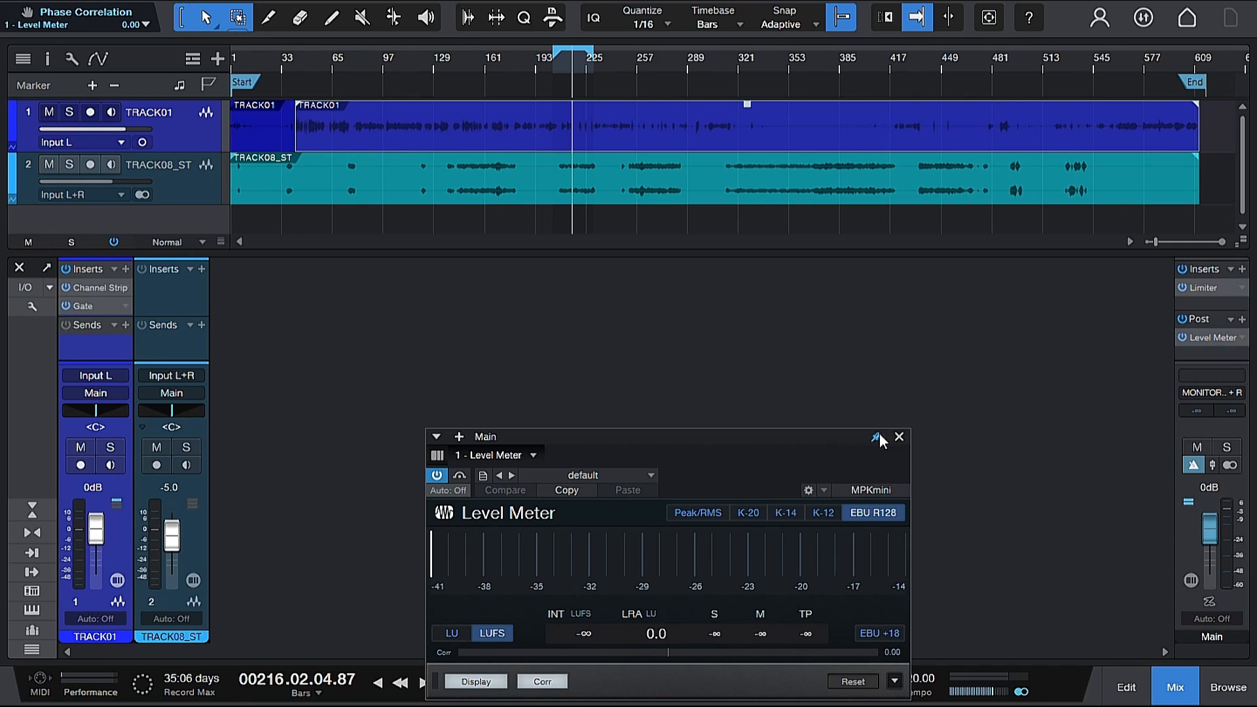
Step: Reopen the Limiter editor above the meter and, during playback, raise its Gain to 5.40 dB
{"action": "left_click", "coordinate": [1213, 289]}
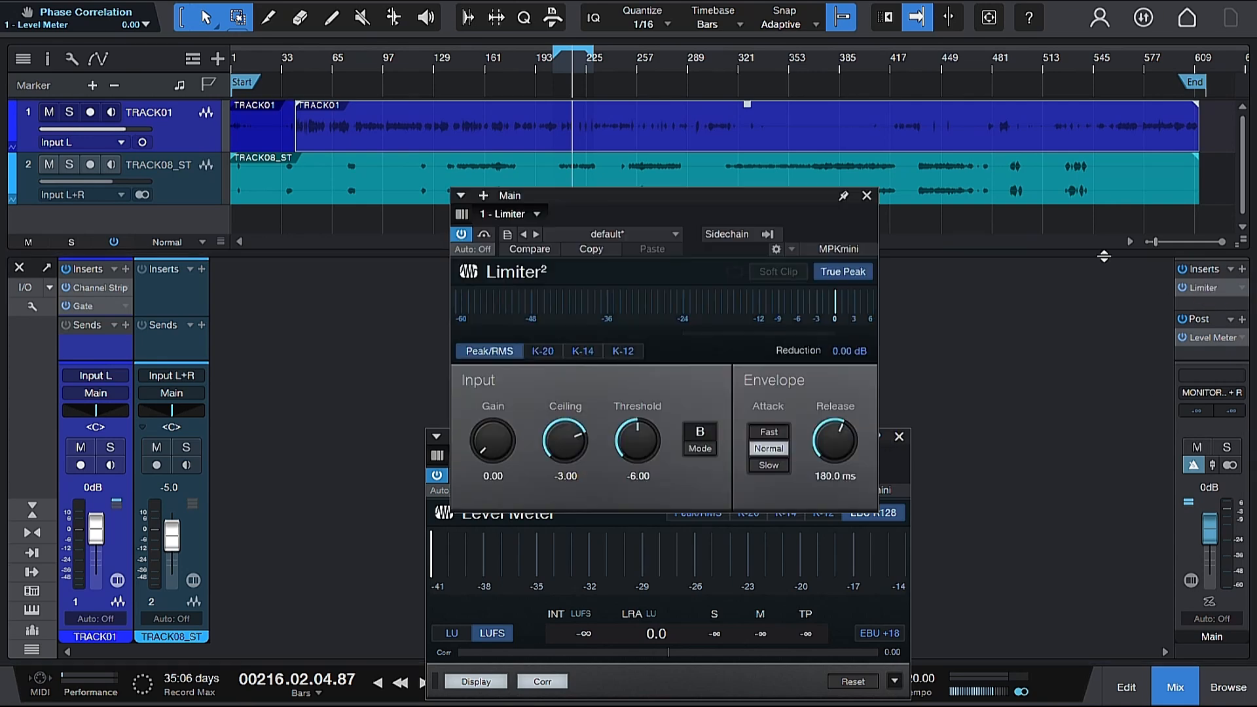
{"action": "left_click_drag", "start_coordinate": [708, 204], "coordinate": [722, 146]}
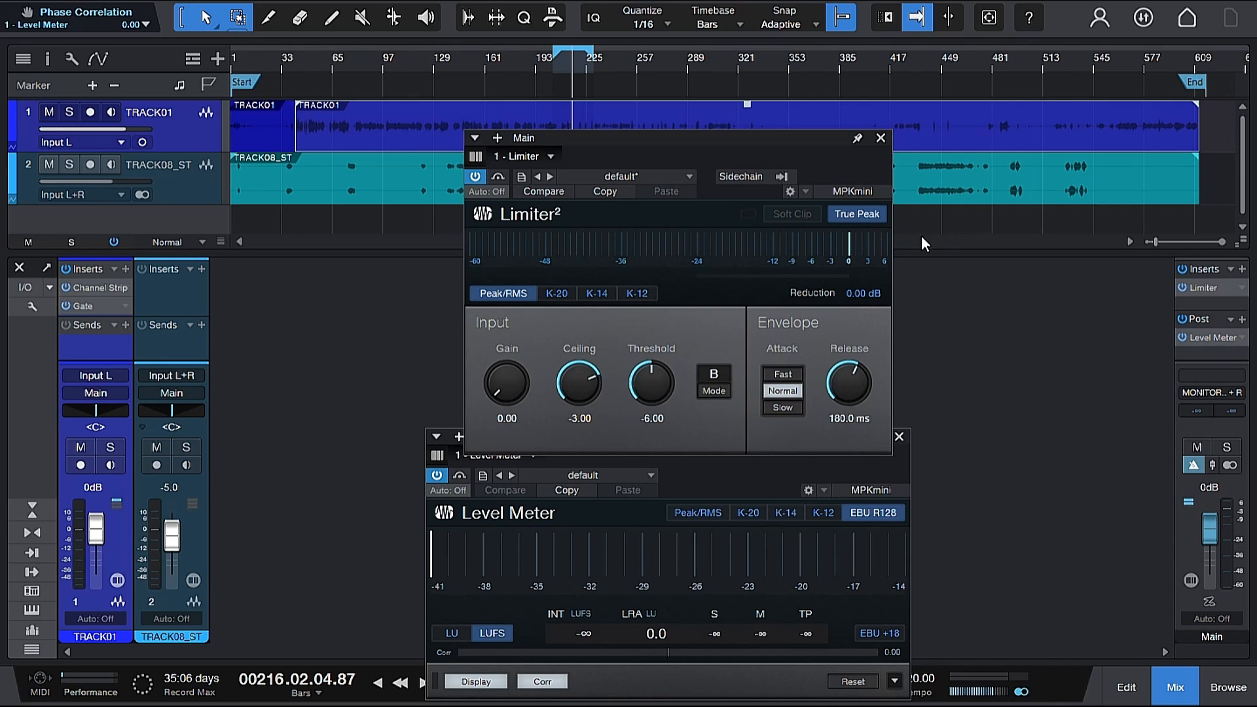
{"action": "key", "text": "space"}
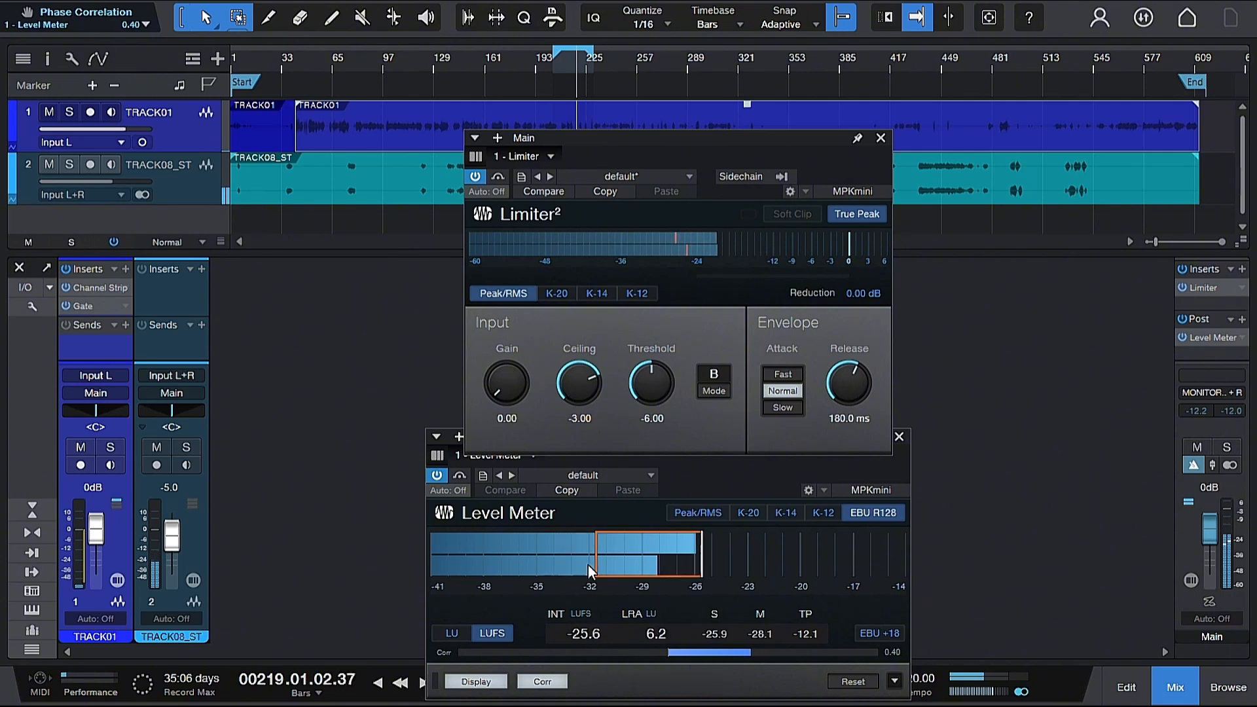
{"action": "scroll", "coordinate": [516, 397], "scroll_direction": "up", "scroll_amount": 1}
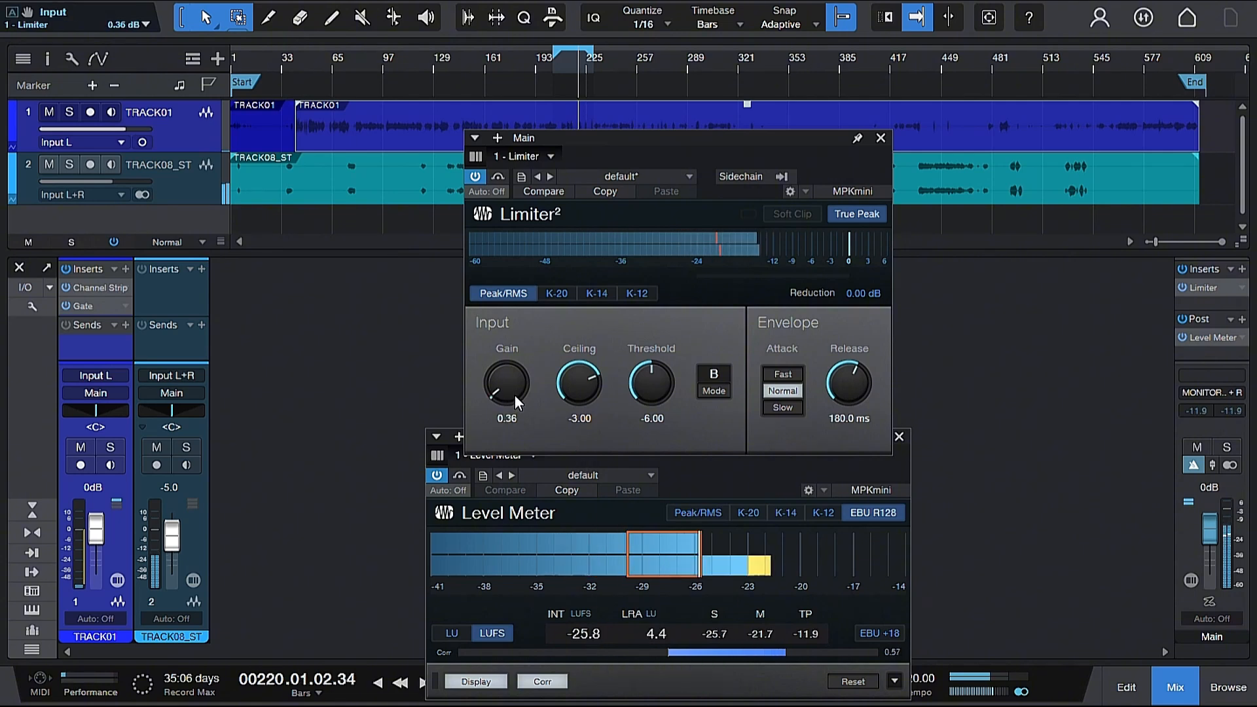
{"action": "scroll", "coordinate": [515, 395], "scroll_direction": "up", "scroll_amount": 3}
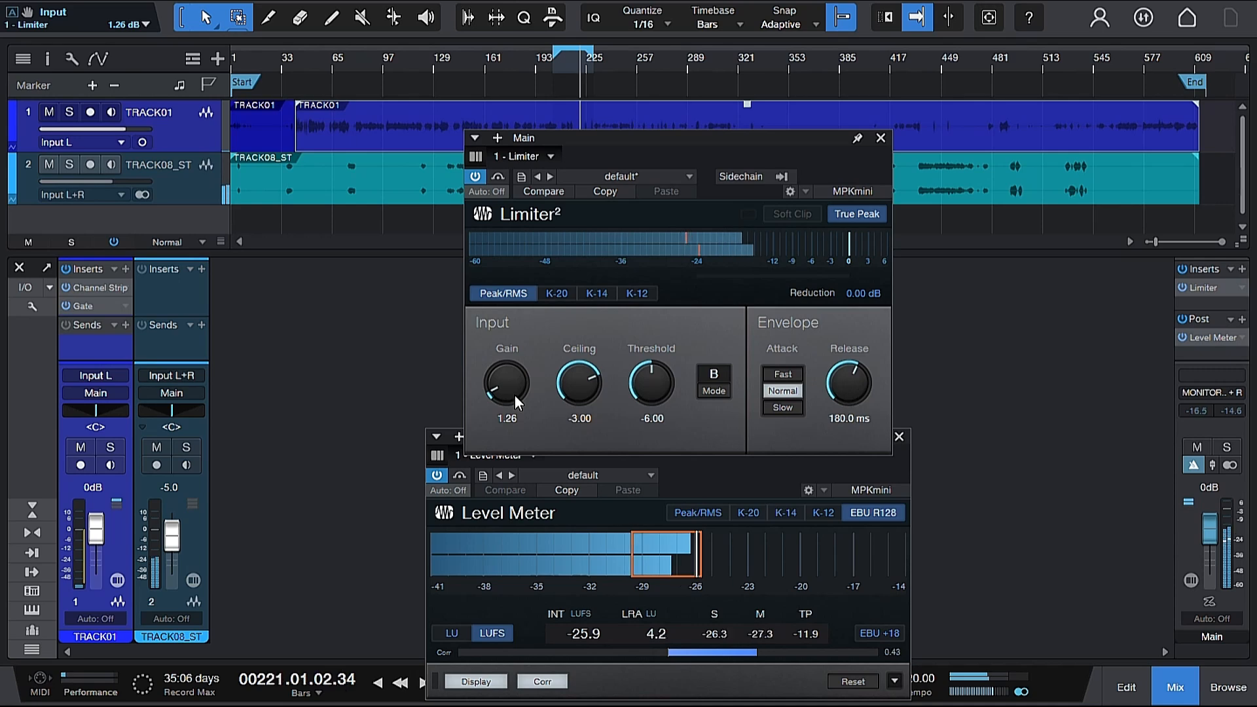
{"action": "scroll", "coordinate": [515, 395], "scroll_direction": "up", "scroll_amount": 5}
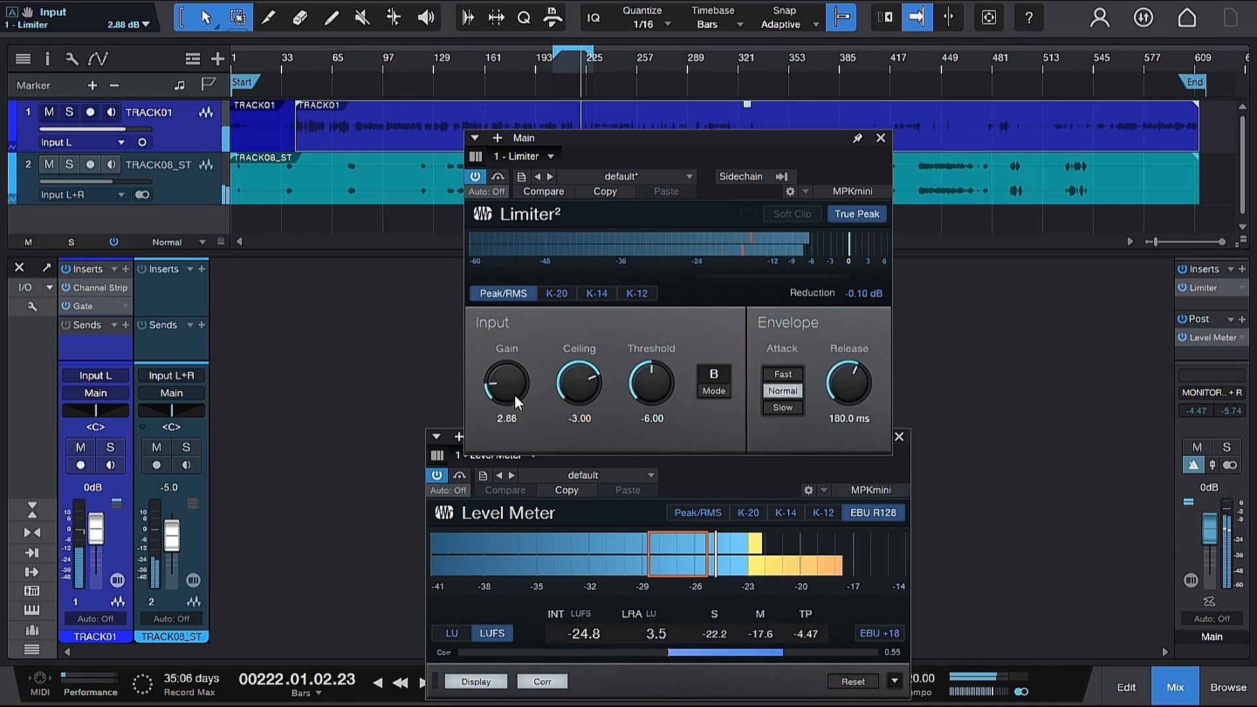
{"action": "scroll", "coordinate": [514, 394], "scroll_direction": "up", "scroll_amount": 2}
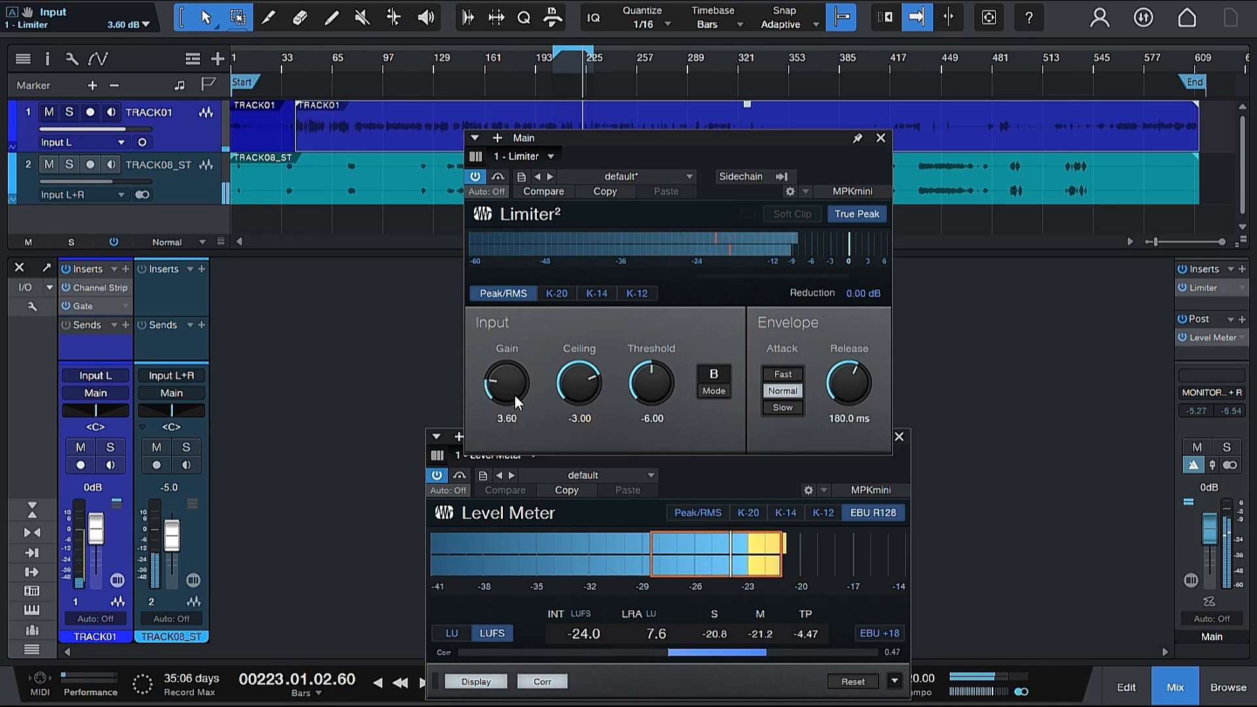
{"action": "scroll", "coordinate": [515, 395], "scroll_direction": "up", "scroll_amount": 3}
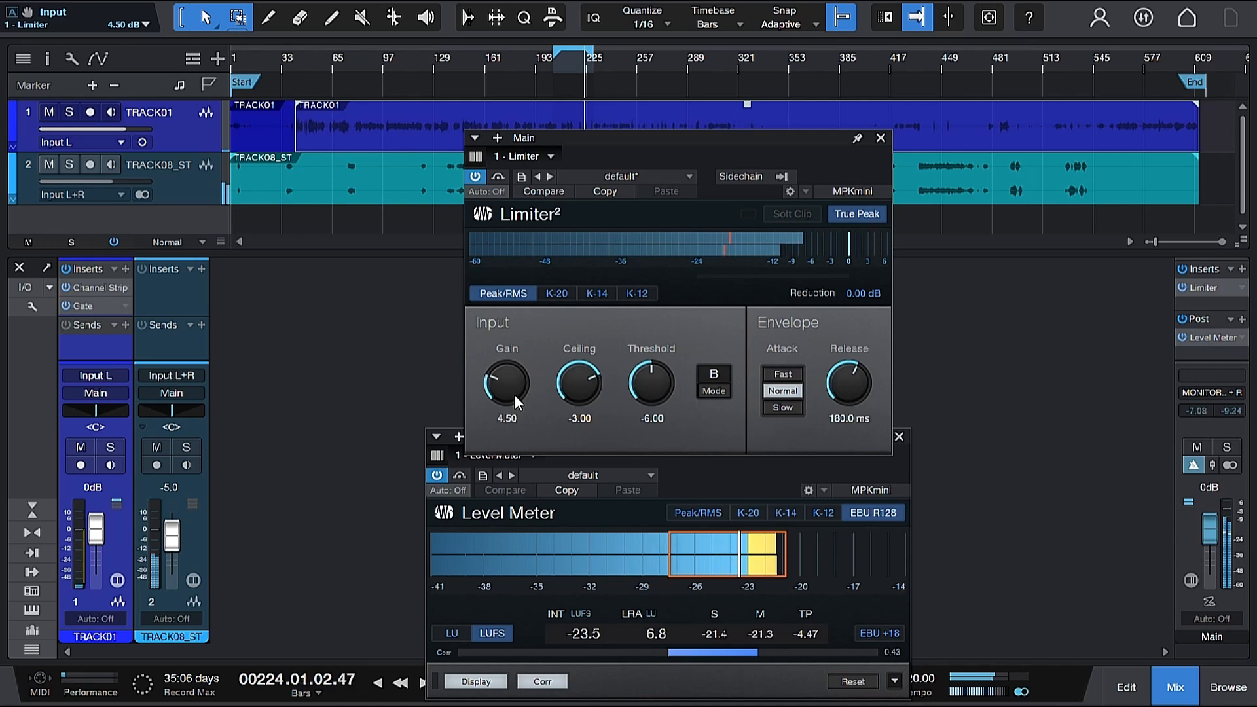
{"action": "scroll", "coordinate": [515, 395], "scroll_direction": "up", "scroll_amount": 3}
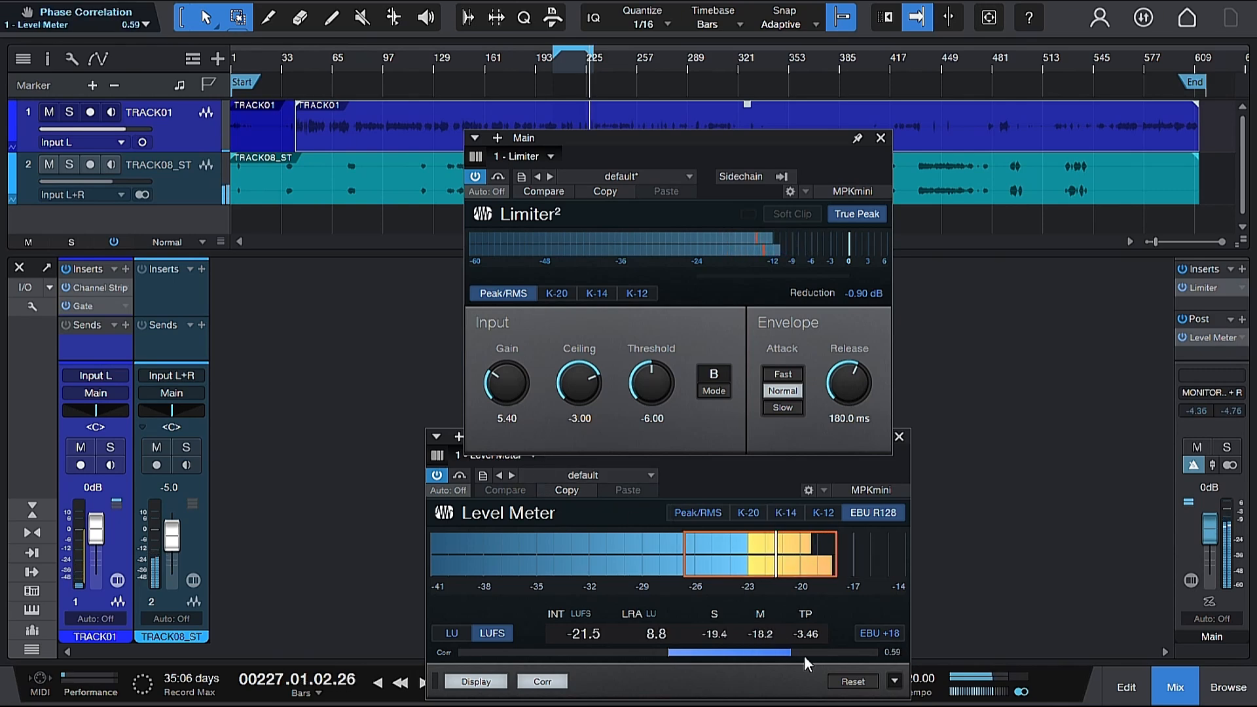
Step: Reset the Level Meter's loudness readings and close both plug-in windows and the mixer
{"action": "left_click", "coordinate": [846, 683]}
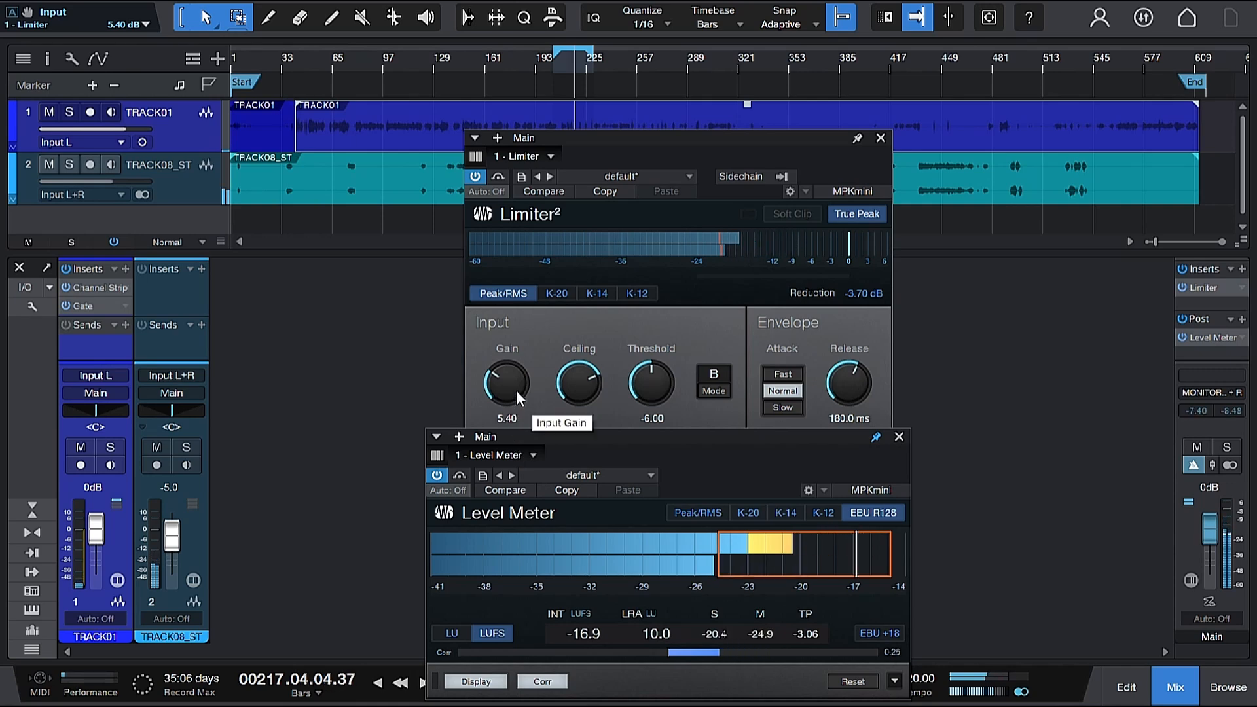
{"action": "left_click", "coordinate": [882, 140]}
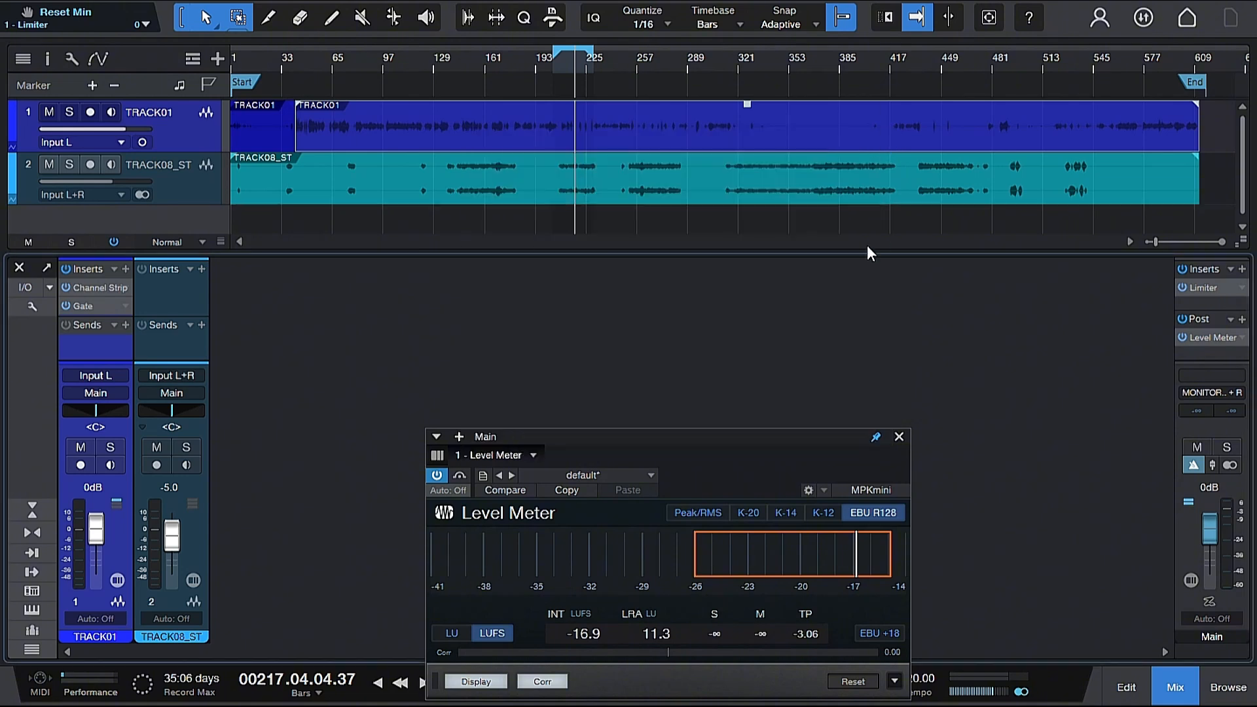
{"action": "left_click", "coordinate": [899, 438]}
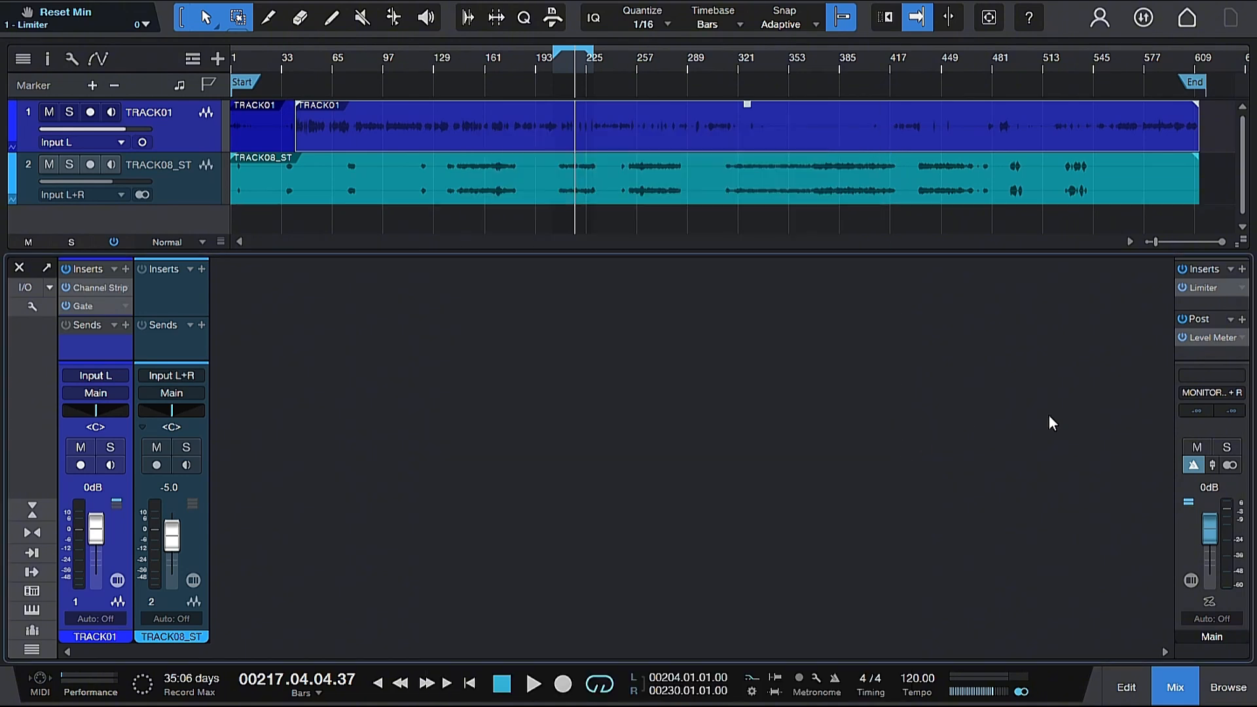
{"action": "left_click", "coordinate": [19, 268]}
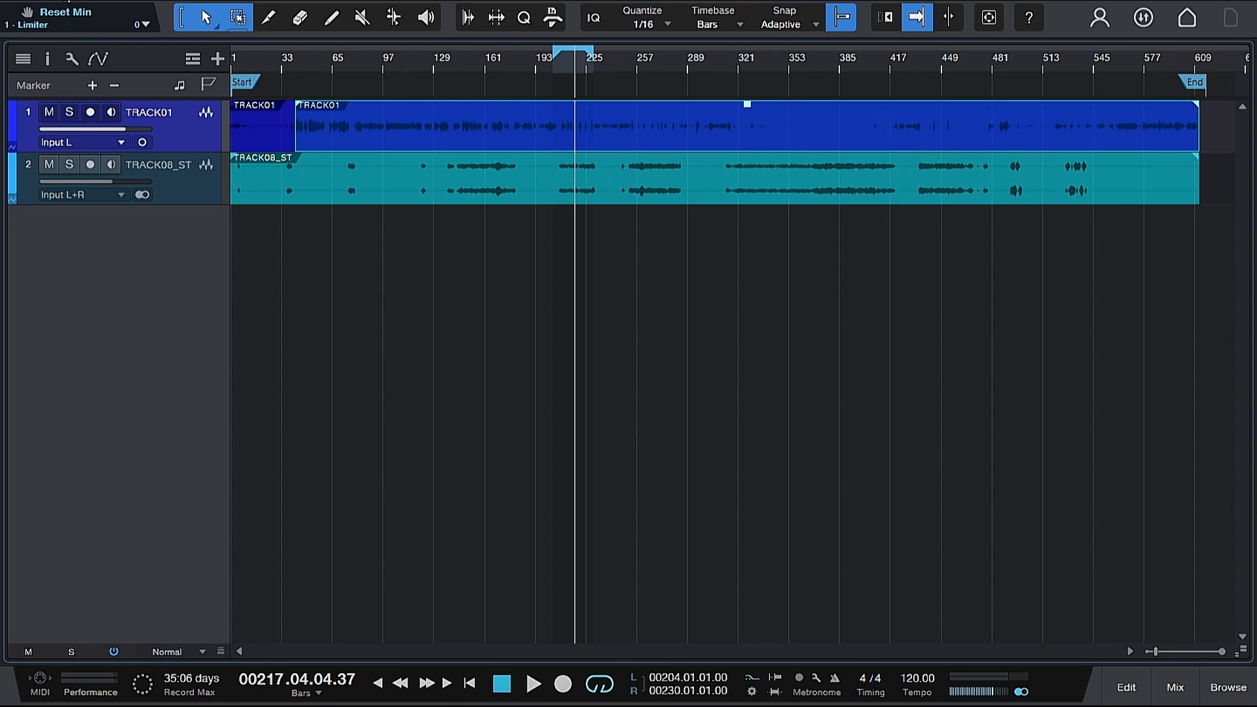
Step: Open the Export Mixdown dialog to review its settings and close it without exporting
{"action": "left_click", "coordinate": [65, 0]}
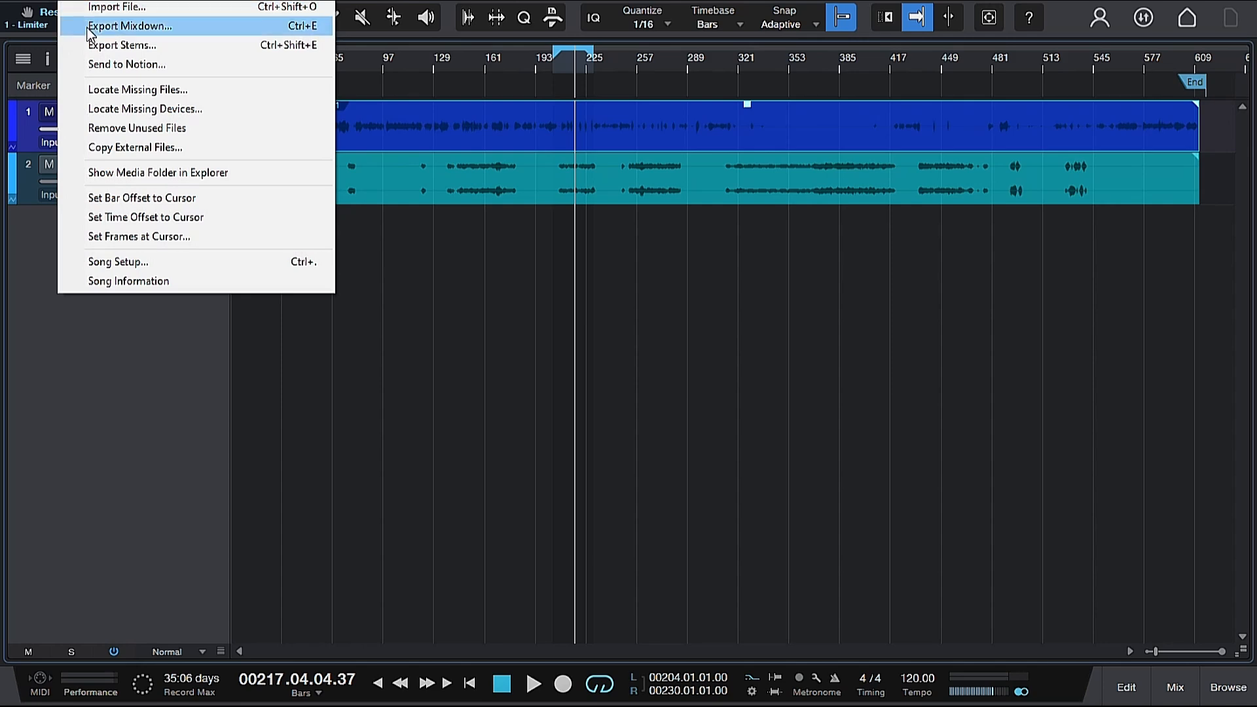
{"action": "left_click", "coordinate": [86, 26]}
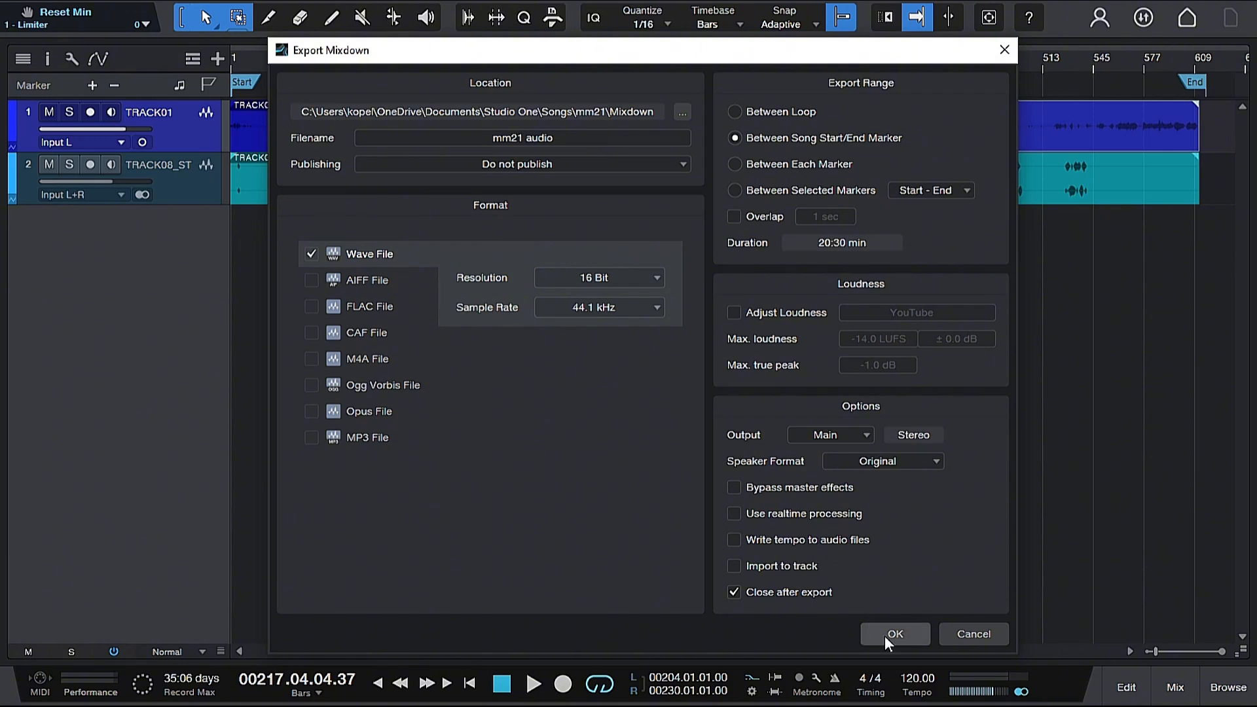
{"action": "left_click", "coordinate": [1007, 51]}
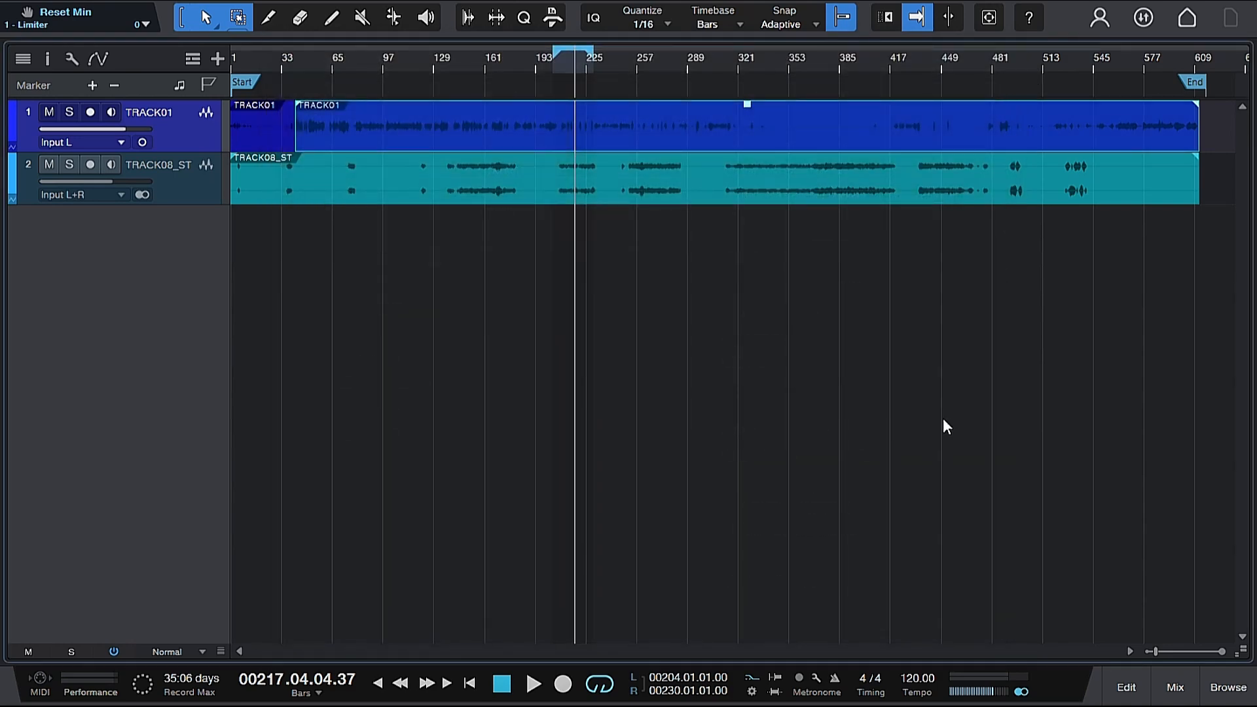